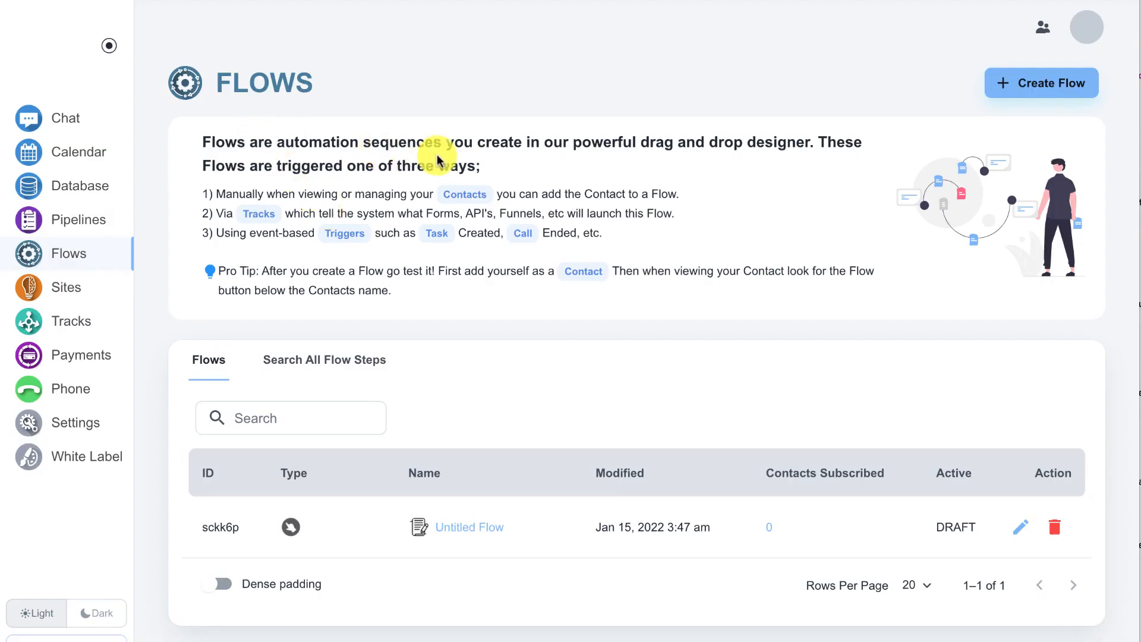
# Step: Create a new flow that processes form submissions from the Request Info Form
pyautogui.click(1026, 89)
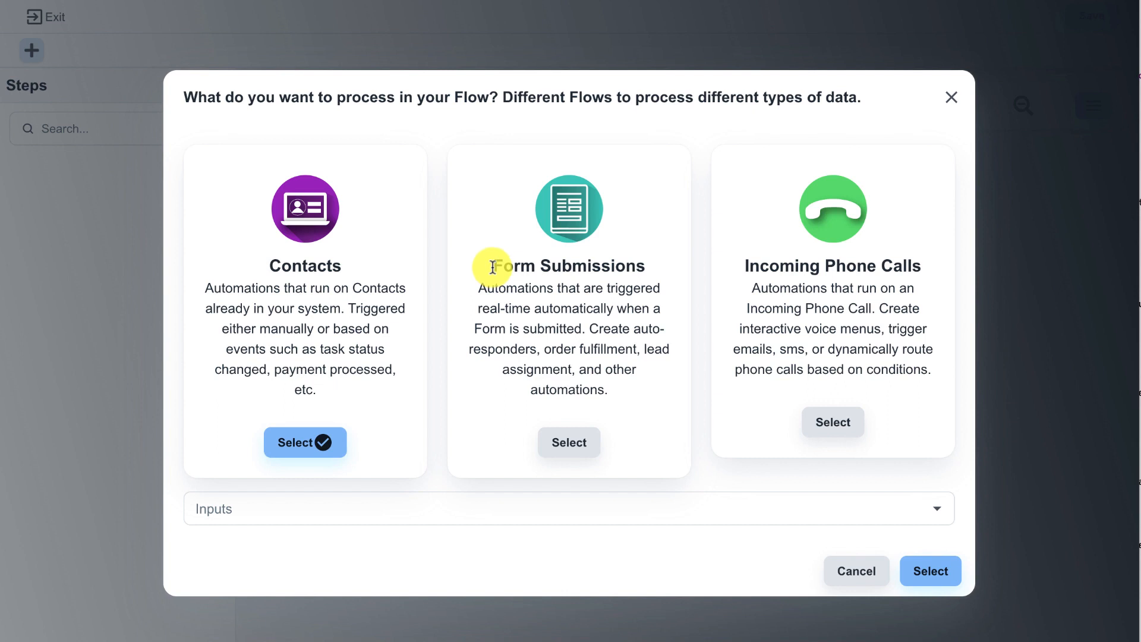
pyautogui.click(568, 443)
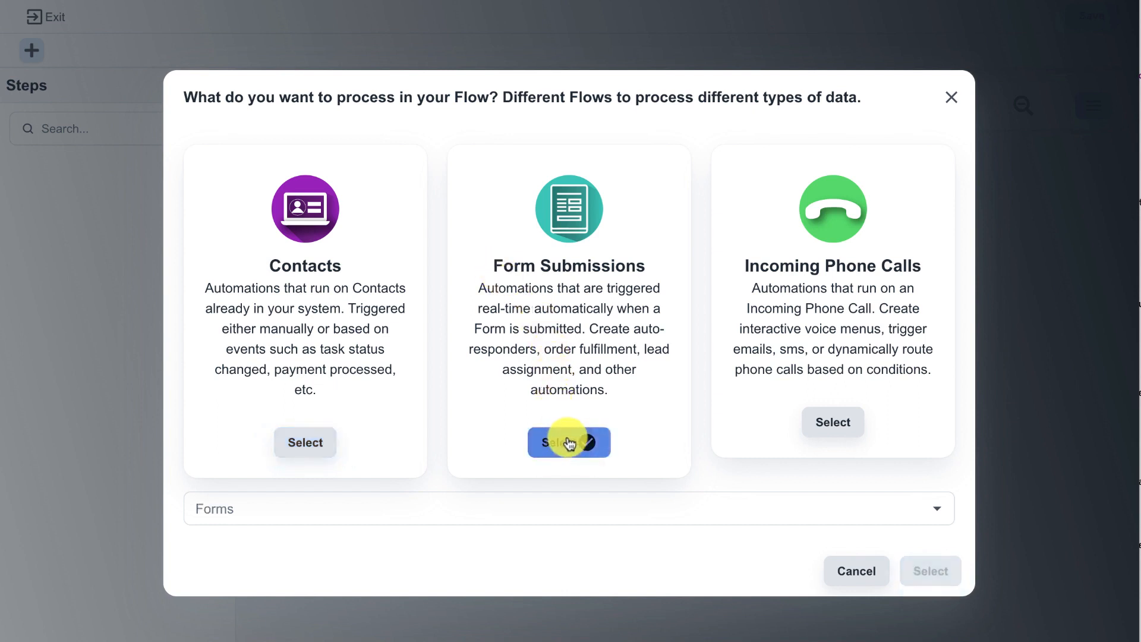
pyautogui.click(484, 499)
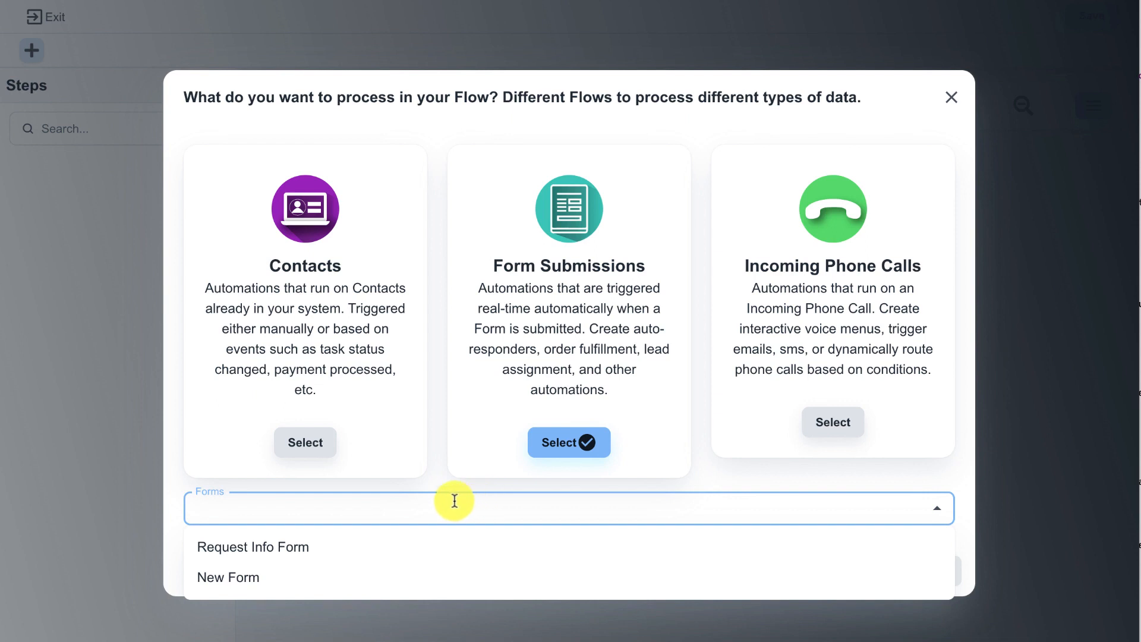
pyautogui.click(313, 552)
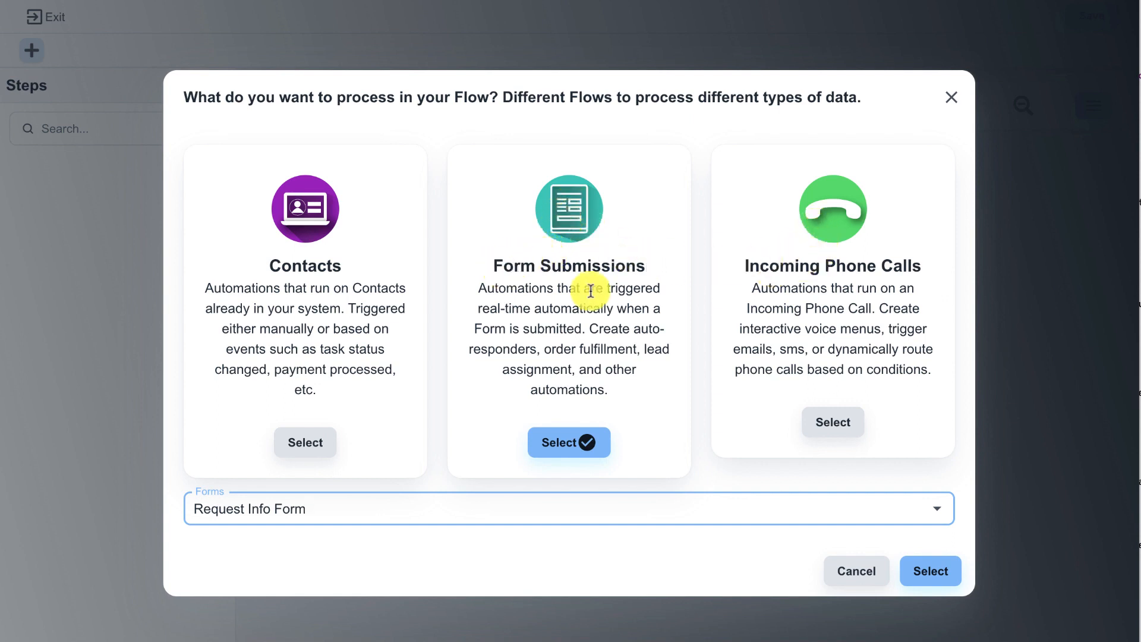
pyautogui.click(912, 573)
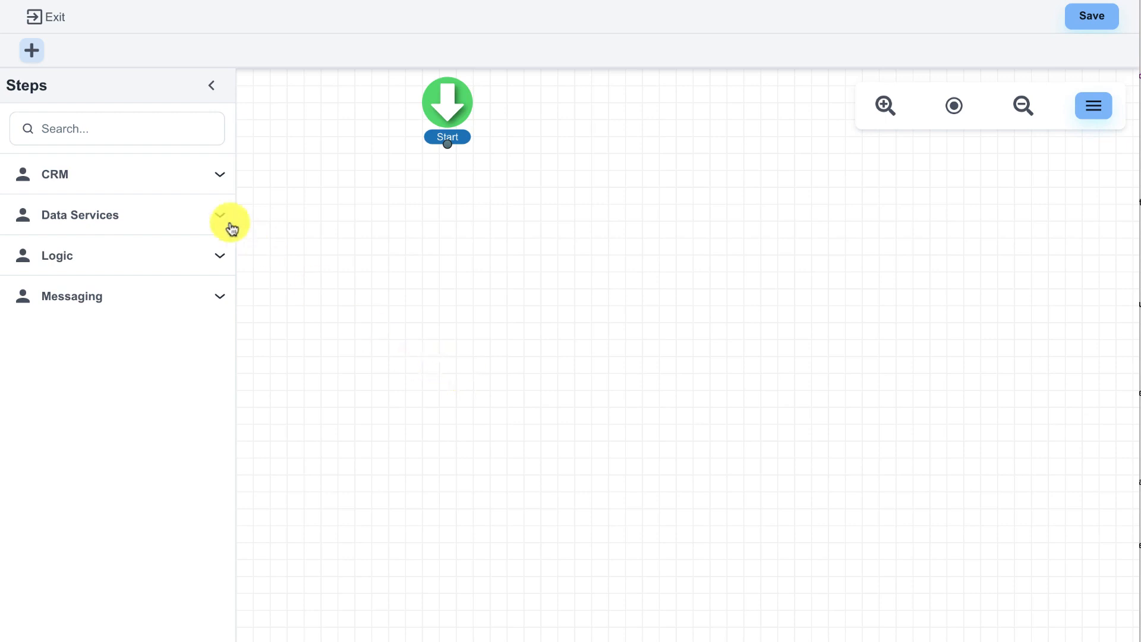
# Step: Add a Create Pipeline Item step below Start and set its pipeline to Sales Pipeline
pyautogui.click(163, 133)
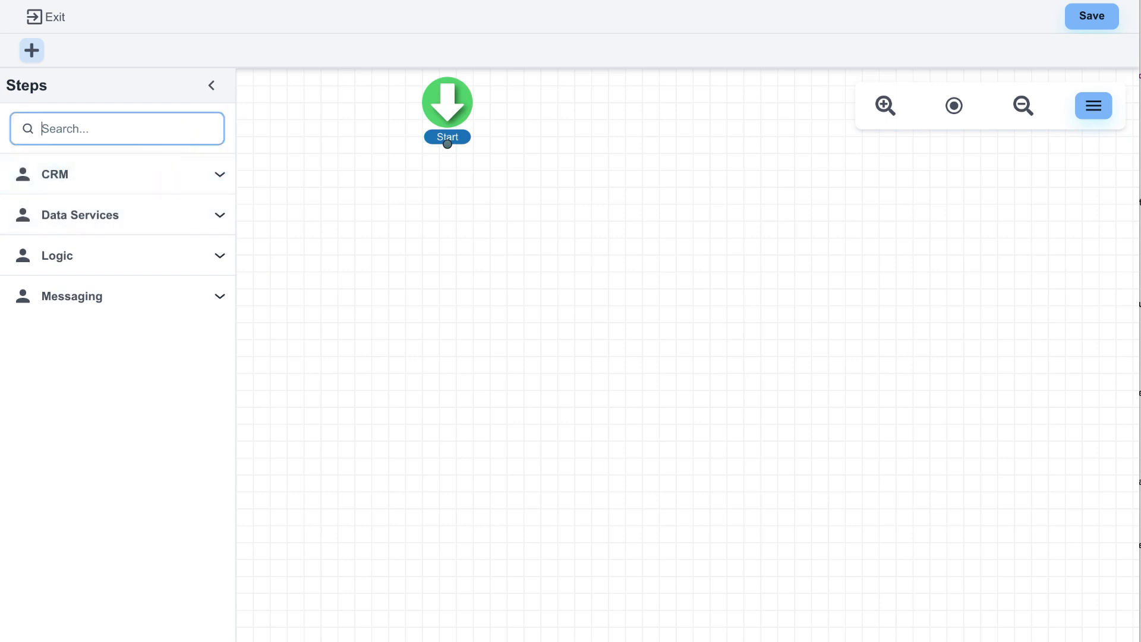
pyautogui.write('pipe')
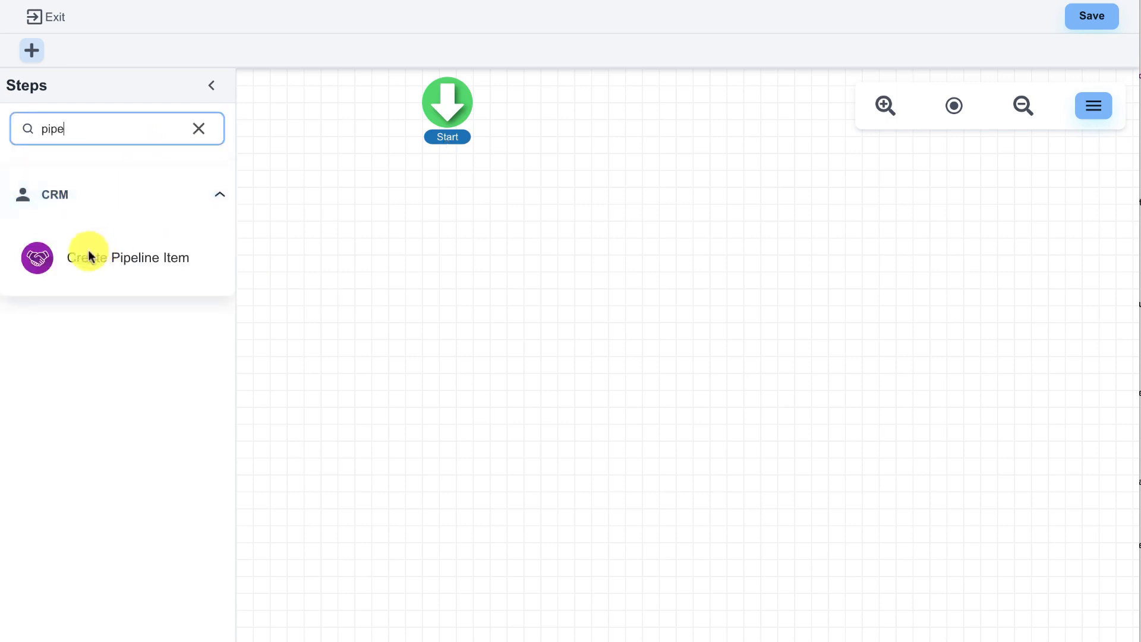
pyautogui.moveTo(34, 257); pyautogui.dragTo(428, 223)
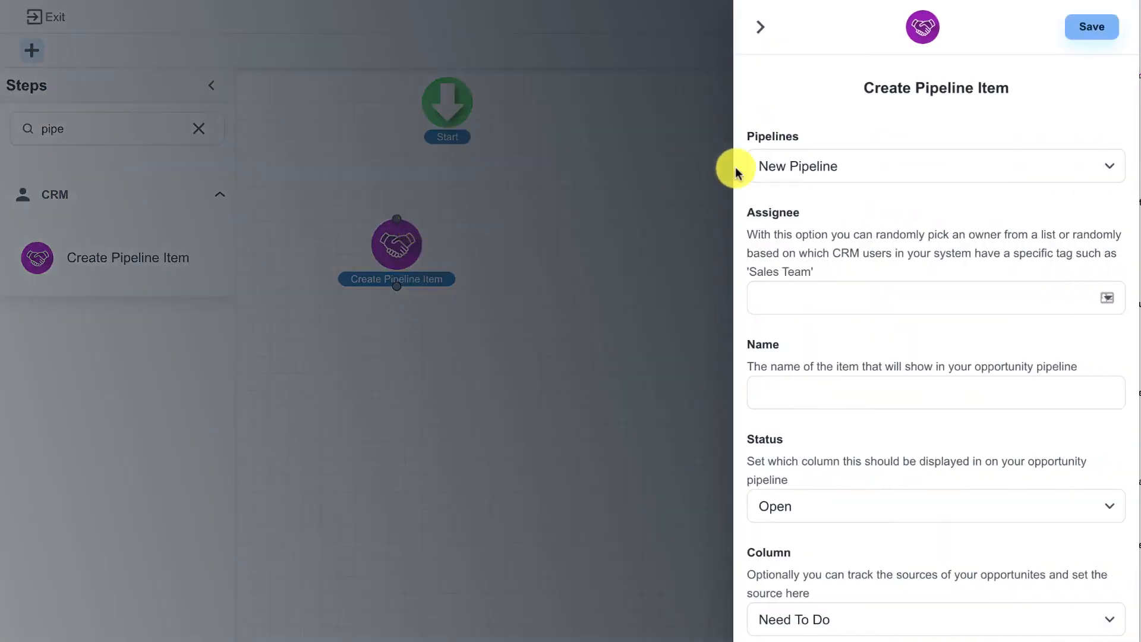
pyautogui.click(834, 166)
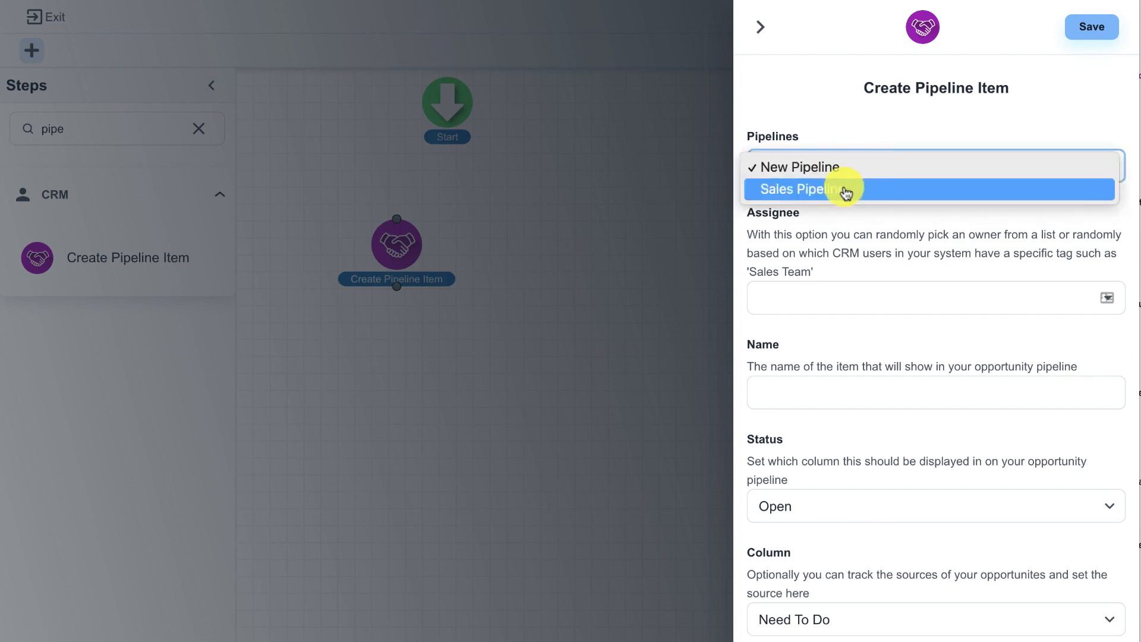
pyautogui.click(842, 186)
# Step: Set the pipeline item's assignee to Demo User
pyautogui.click(834, 309)
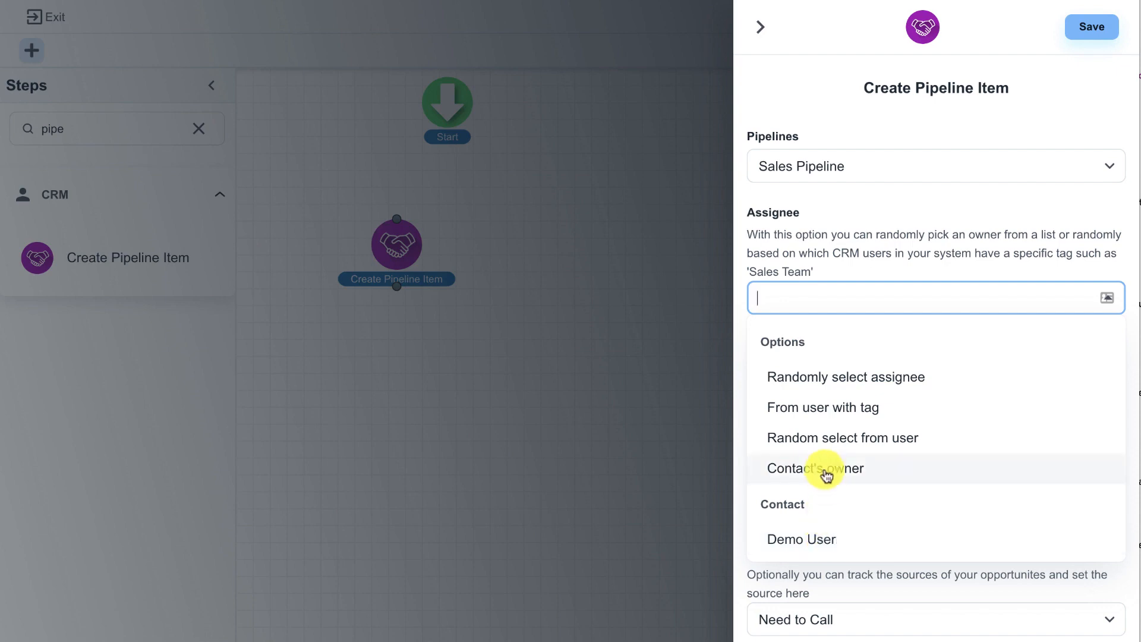
pyautogui.click(835, 410)
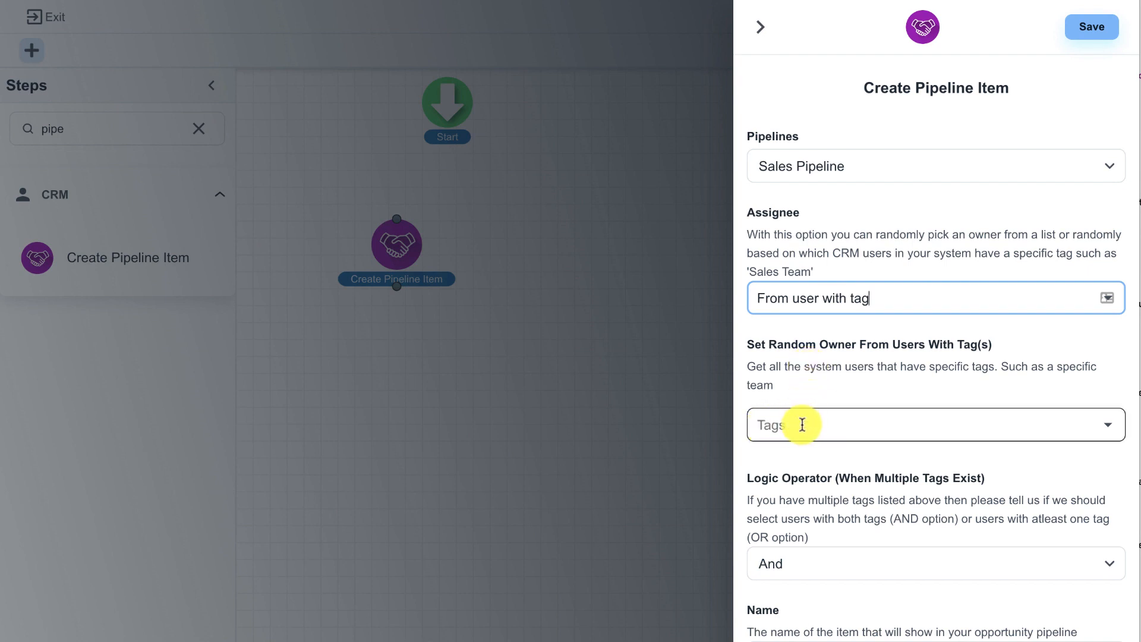
pyautogui.click(825, 300)
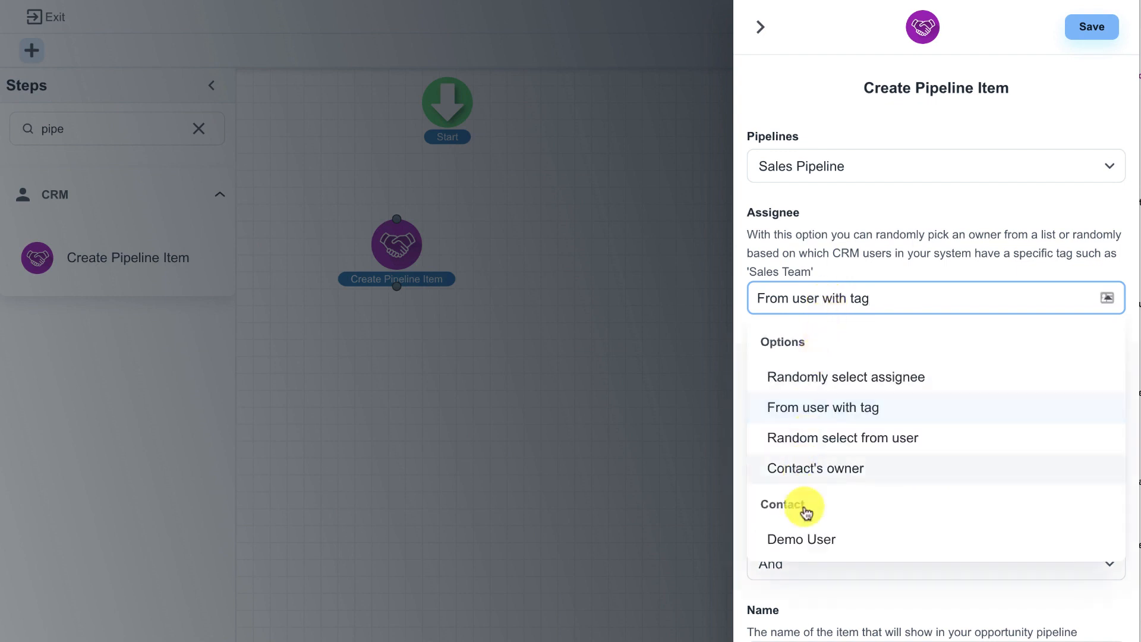
pyautogui.click(813, 541)
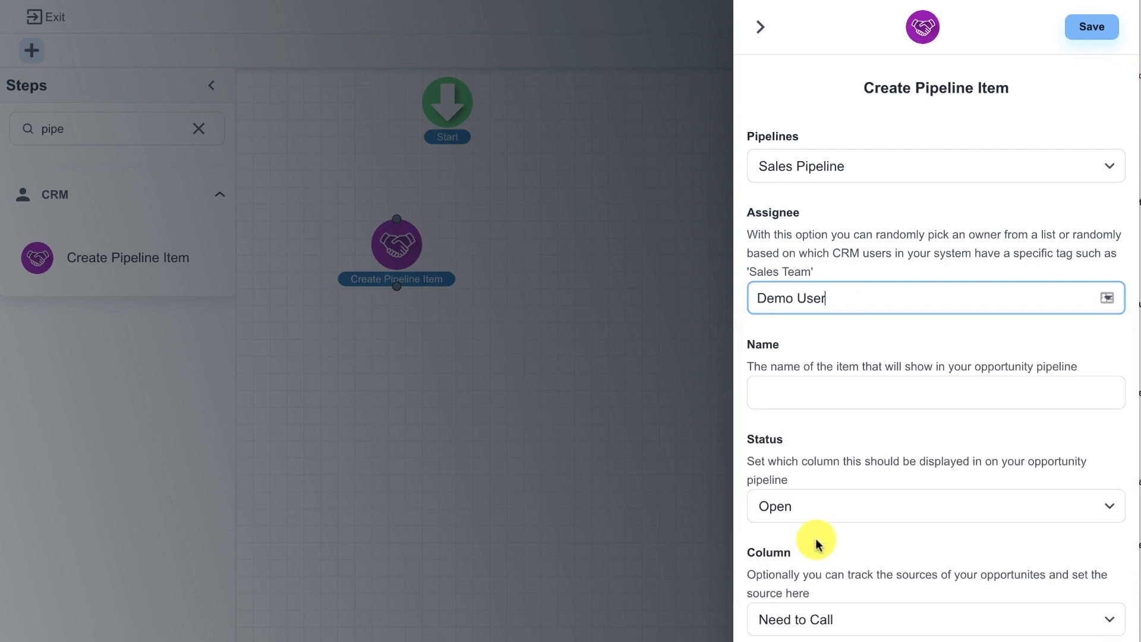
# Step: Name the pipeline item "Call New Lead"
pyautogui.click(803, 390)
pyautogui.write('Call ')
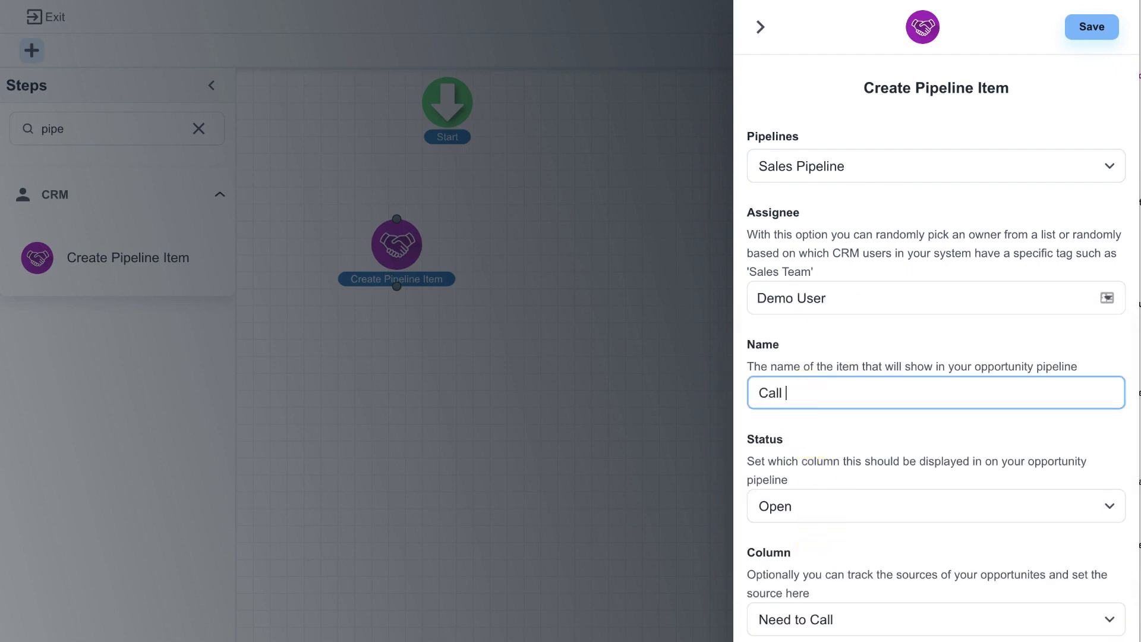
pyautogui.write('New Lead')
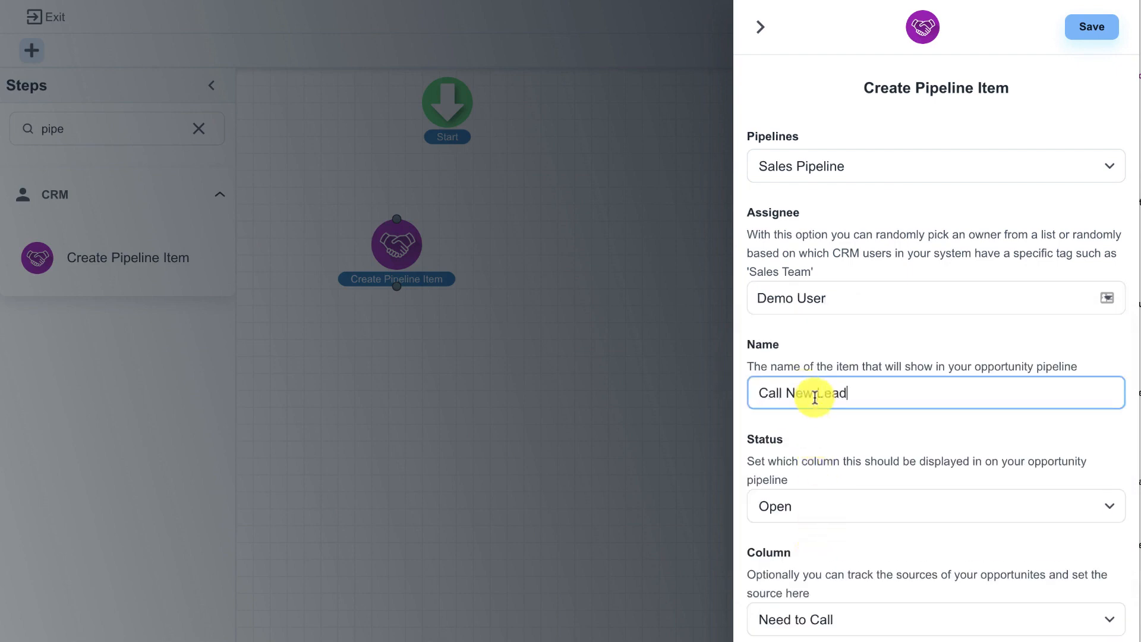
# Step: Set the pipeline item's opportunity source to Sales Funnel
pyautogui.scroll(-1, 843, 421)
pyautogui.scroll(-3, 842, 421)
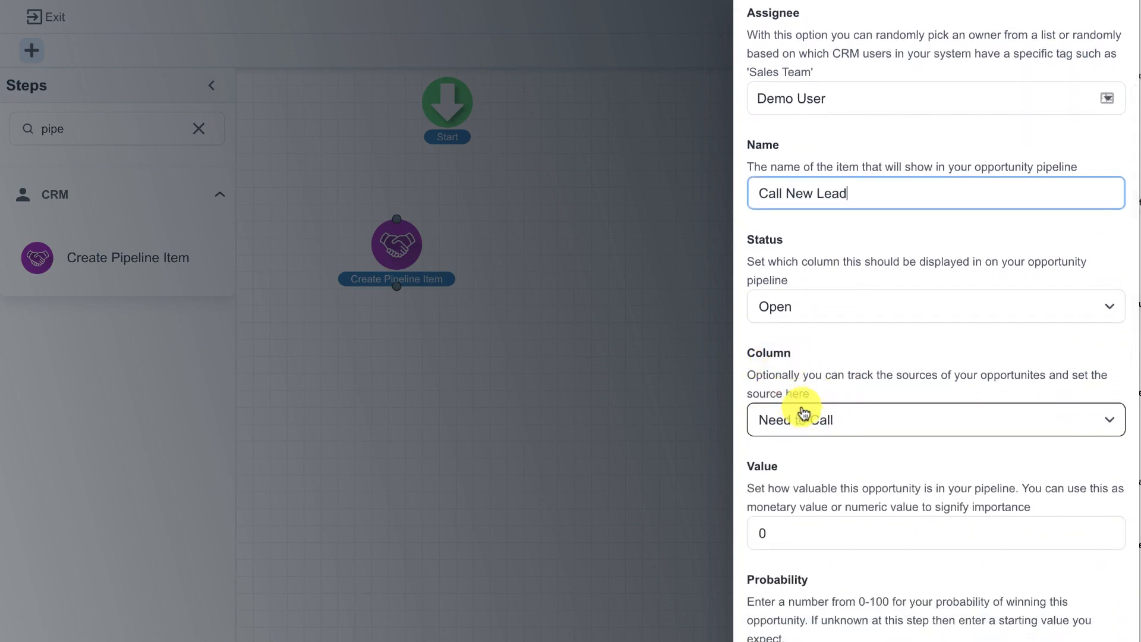
pyautogui.scroll(-4, 818, 411)
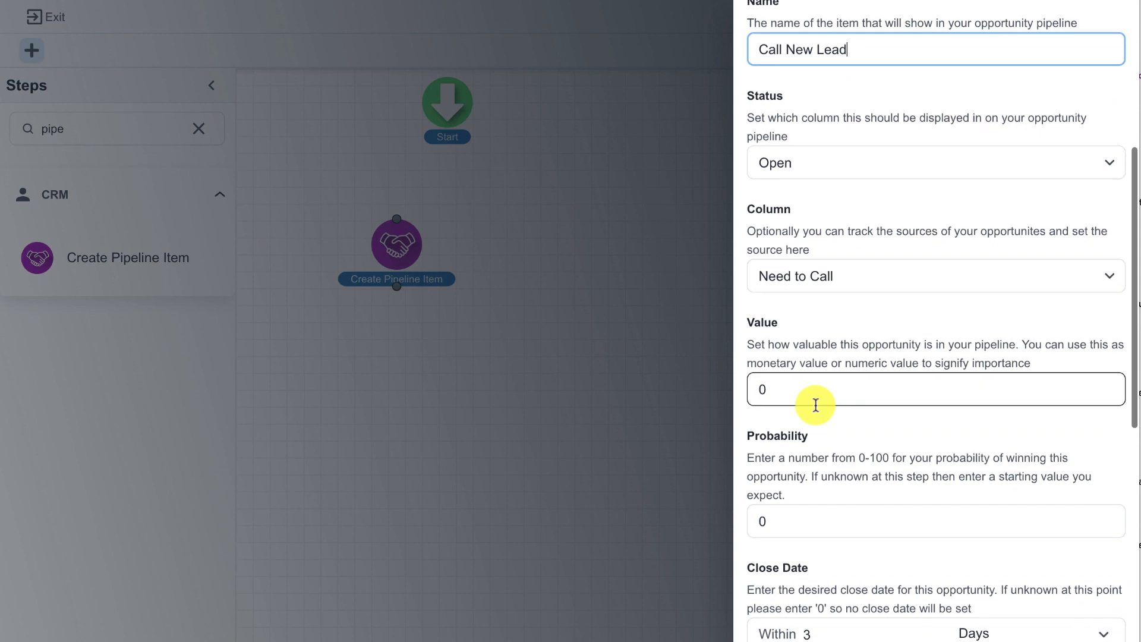
pyautogui.scroll(-2, 817, 404)
pyautogui.scroll(-2, 821, 424)
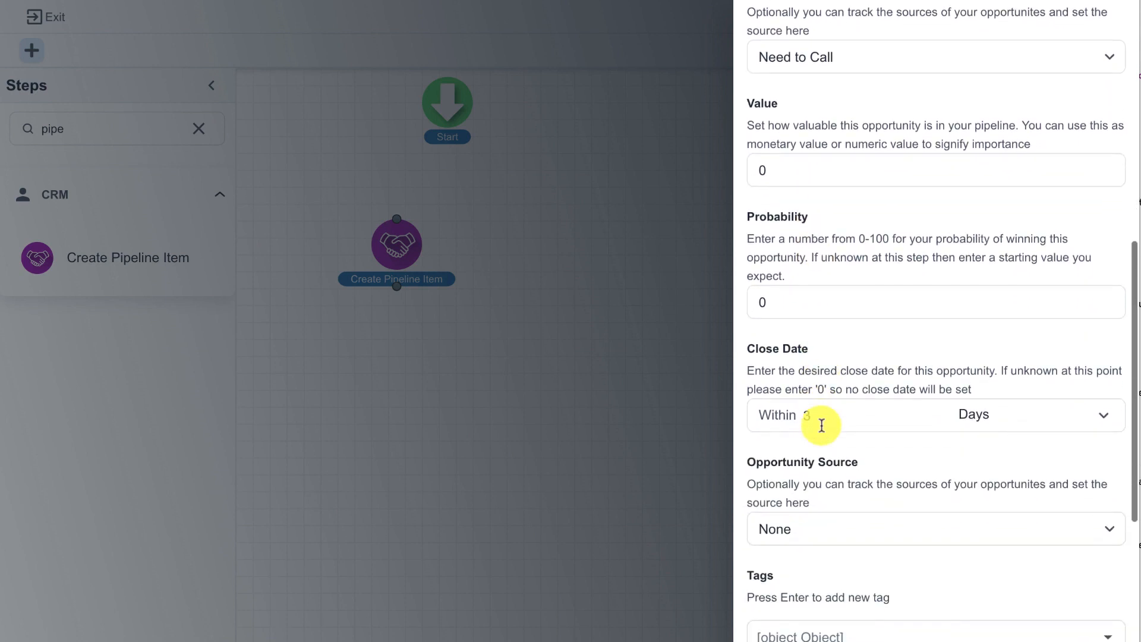
pyautogui.scroll(-2, 823, 427)
pyautogui.click(822, 394)
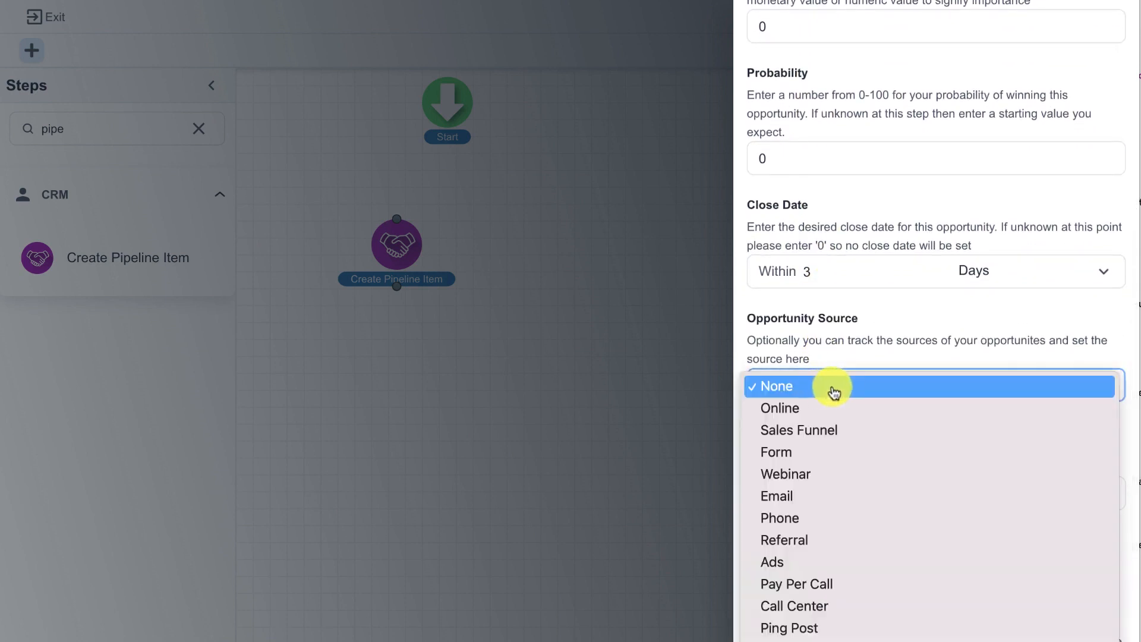
pyautogui.click(821, 429)
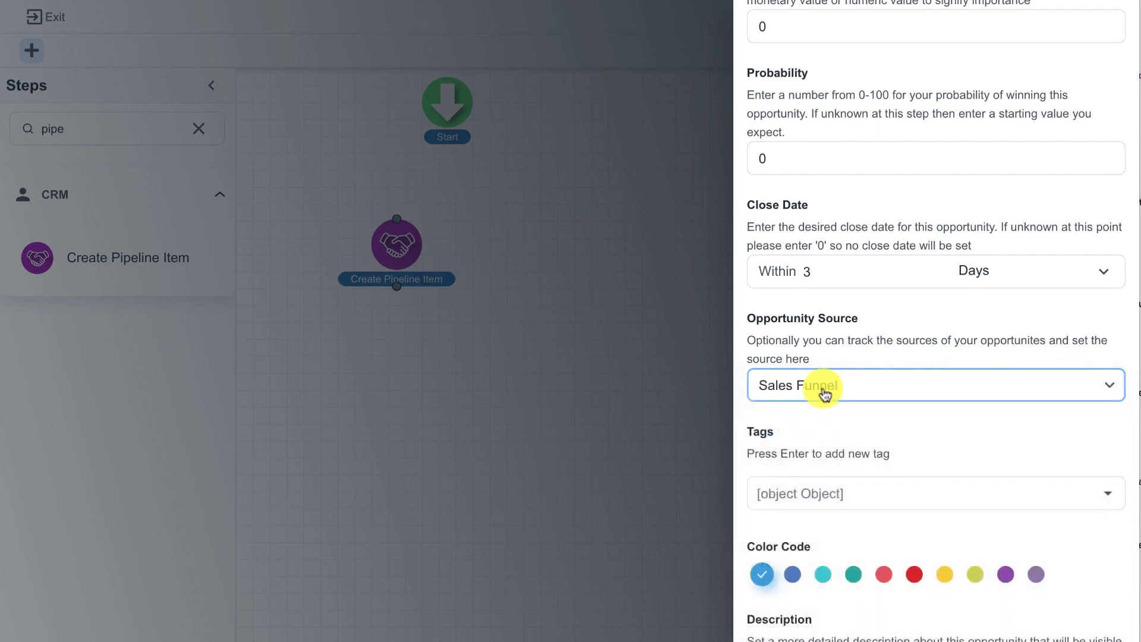
# Step: Give the pipeline item the dark red color code and save the step
pyautogui.scroll(-3, 858, 408)
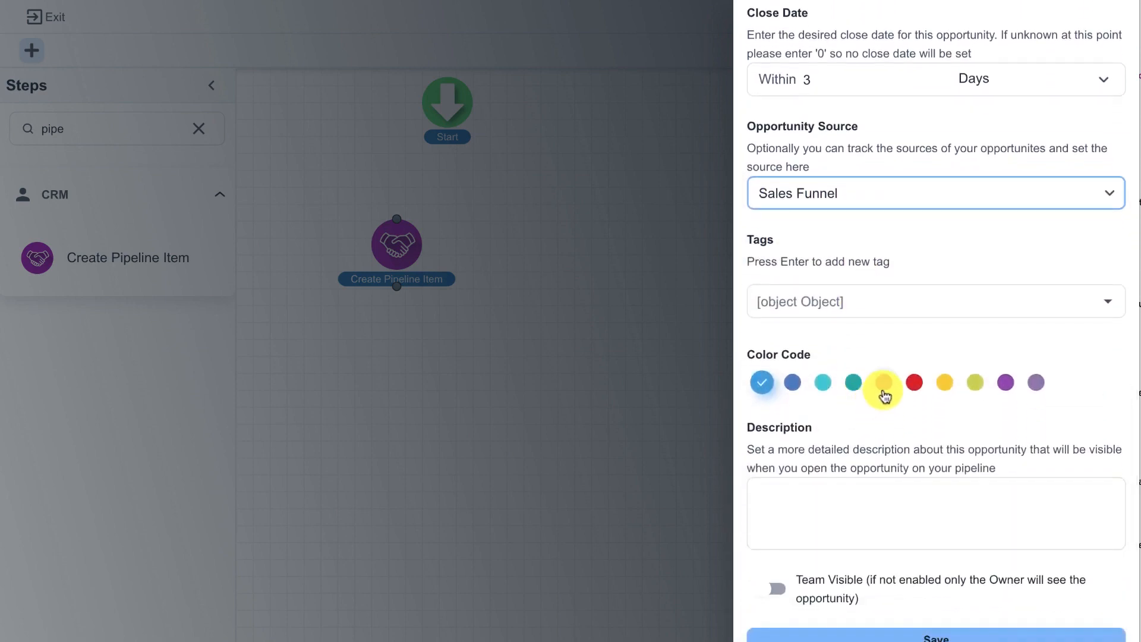
pyautogui.click(914, 384)
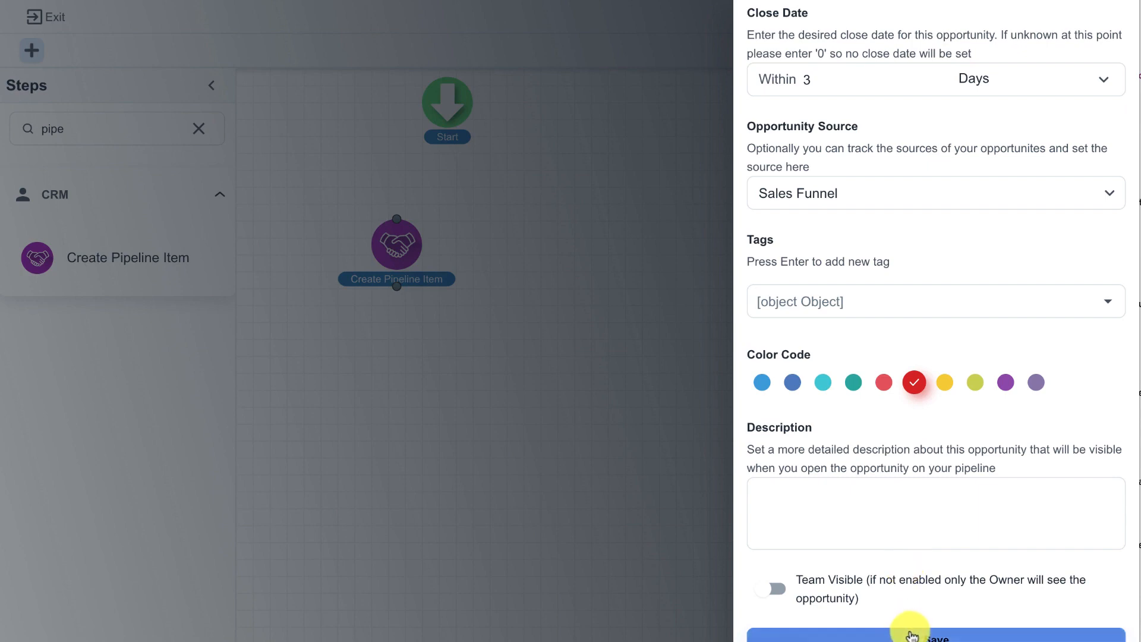
pyautogui.click(912, 635)
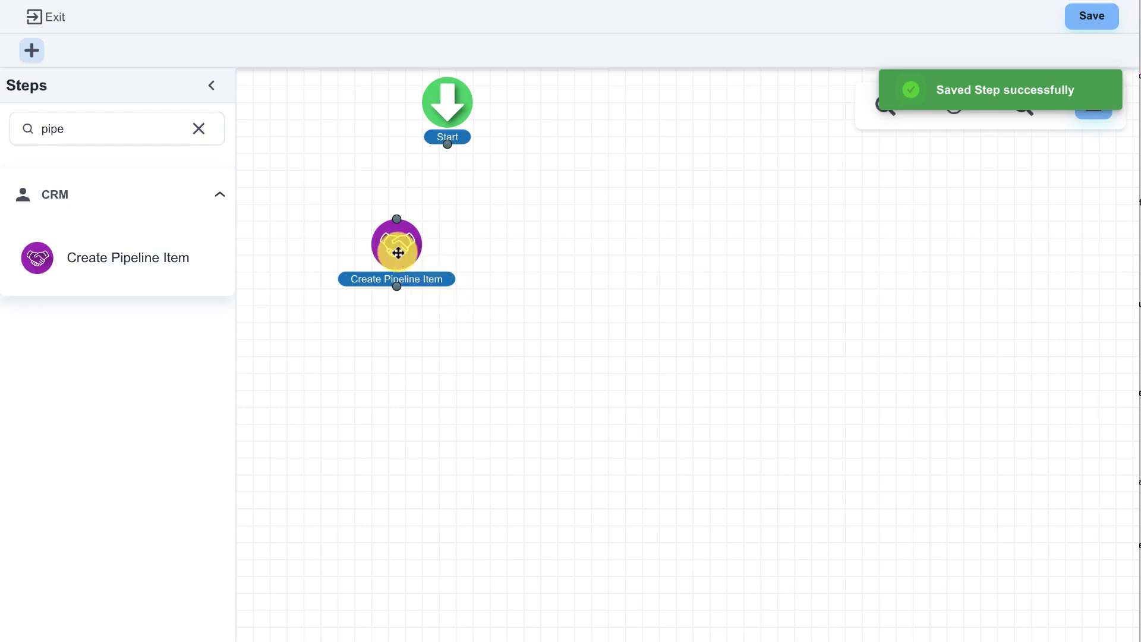
# Step: Align the Create Pipeline Item step under Start and connect Start to it
pyautogui.moveTo(399, 253); pyautogui.dragTo(444, 239)
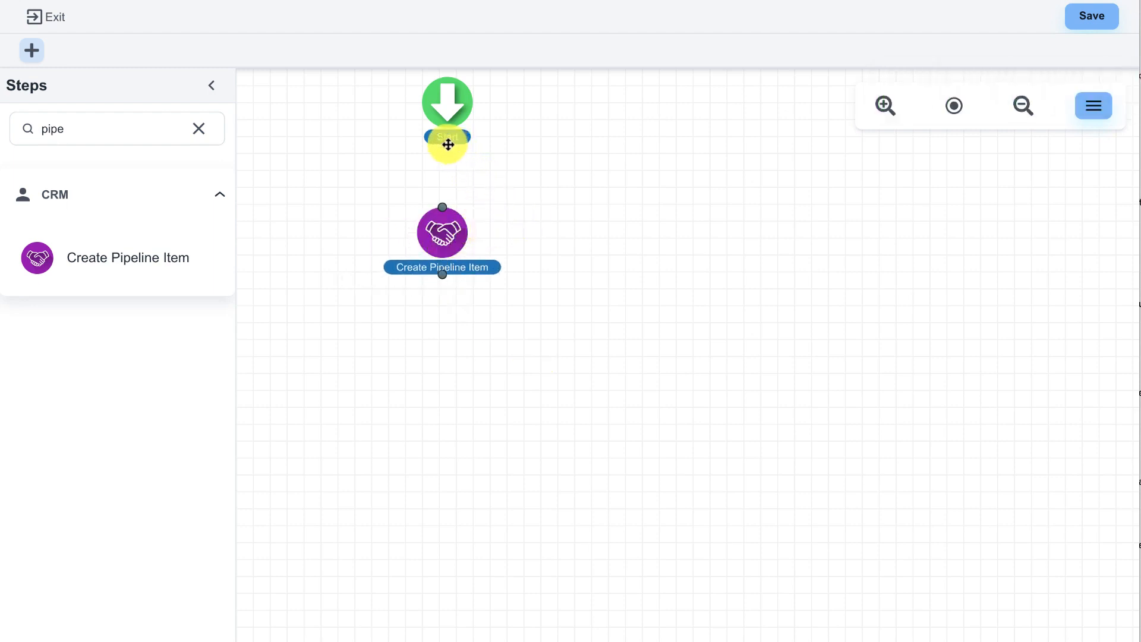
pyautogui.moveTo(448, 143); pyautogui.dragTo(443, 232)
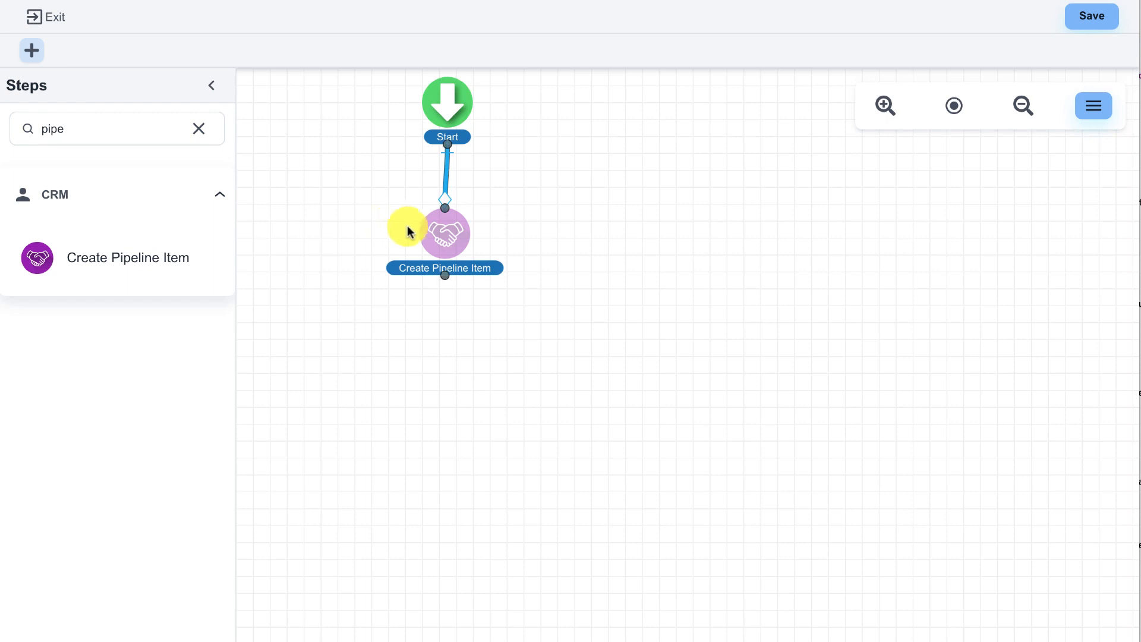
pyautogui.click(446, 232)
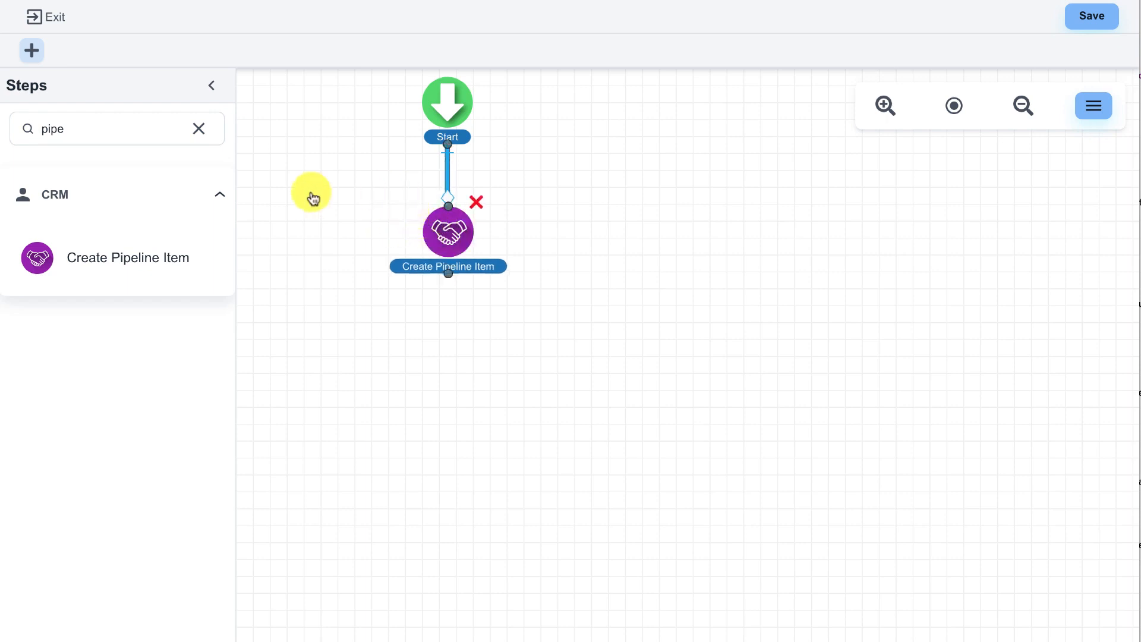
# Step: Add a Wait For Amount of Time step below Create Pipeline Item, set to wait 15 minutes
pyautogui.click(199, 129)
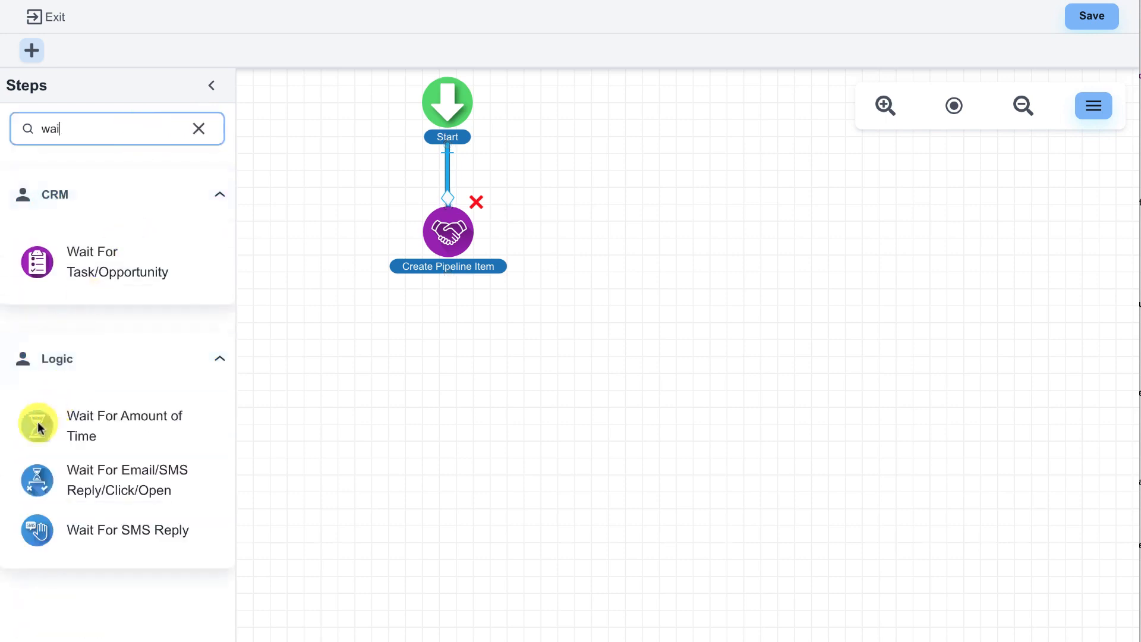
pyautogui.moveTo(37, 423); pyautogui.dragTo(437, 354)
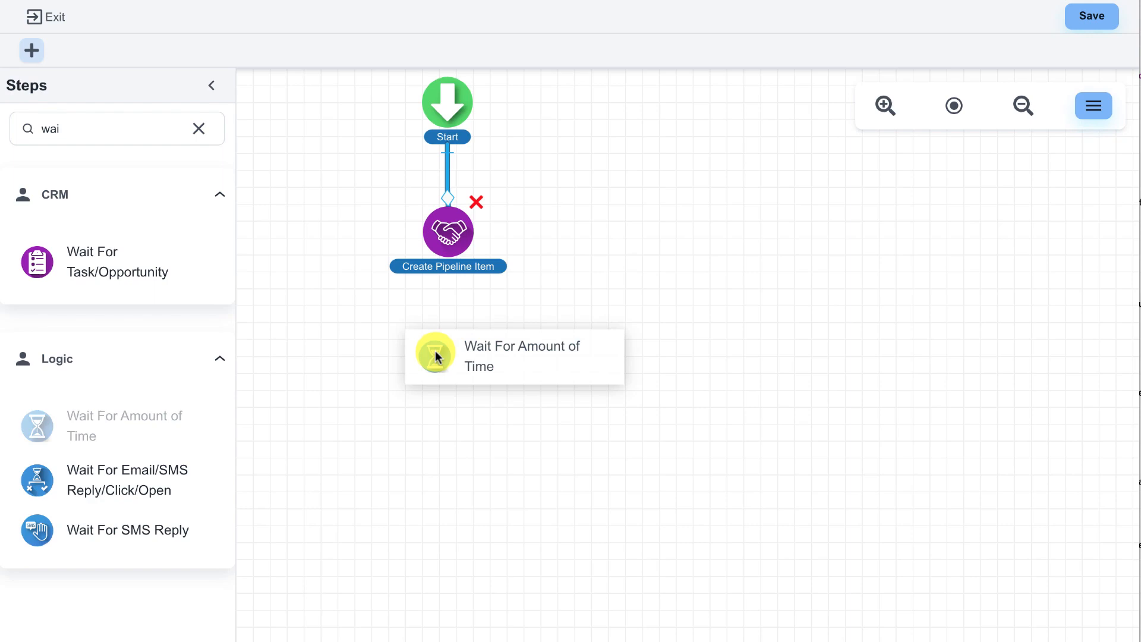
pyautogui.moveTo(435, 355); pyautogui.dragTo(435, 355)
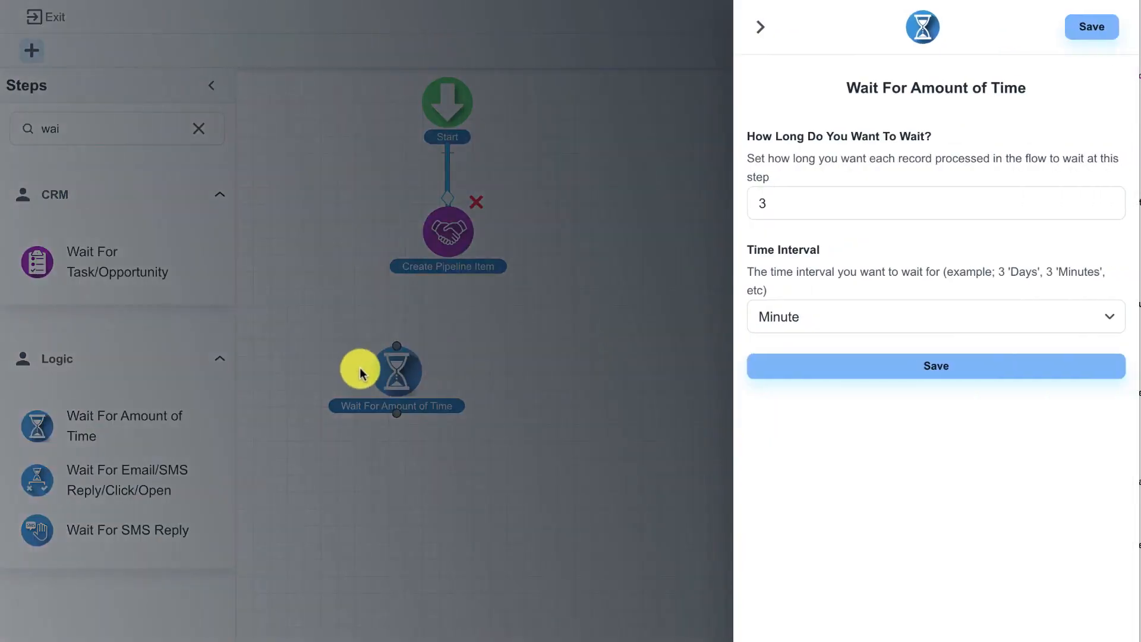
pyautogui.click(809, 207)
pyautogui.moveTo(810, 207); pyautogui.dragTo(737, 209)
pyautogui.write('15')
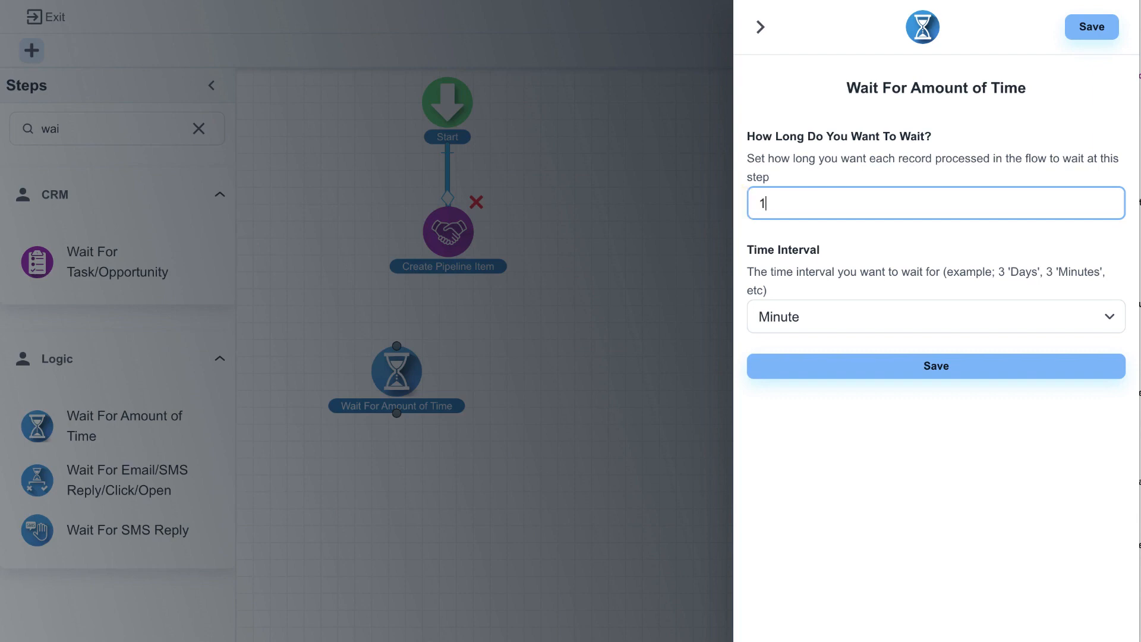
pyautogui.click(844, 363)
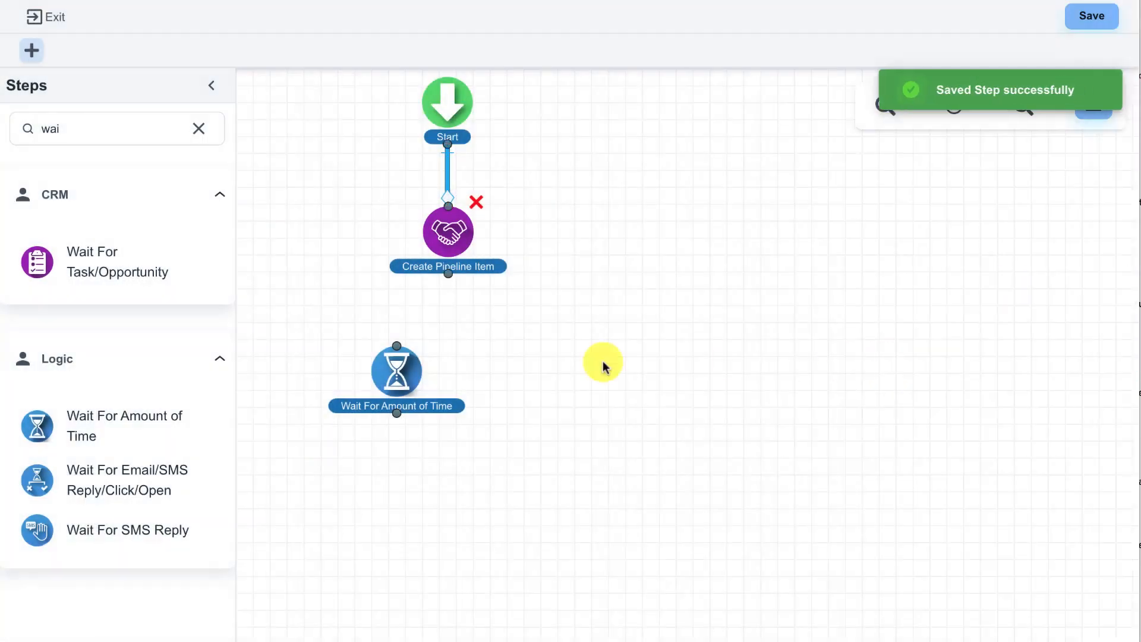
# Step: Align the wait step under Create Pipeline Item and connect Create Pipeline Item to it
pyautogui.moveTo(414, 369); pyautogui.dragTo(461, 356)
pyautogui.moveTo(449, 273); pyautogui.dragTo(457, 325)
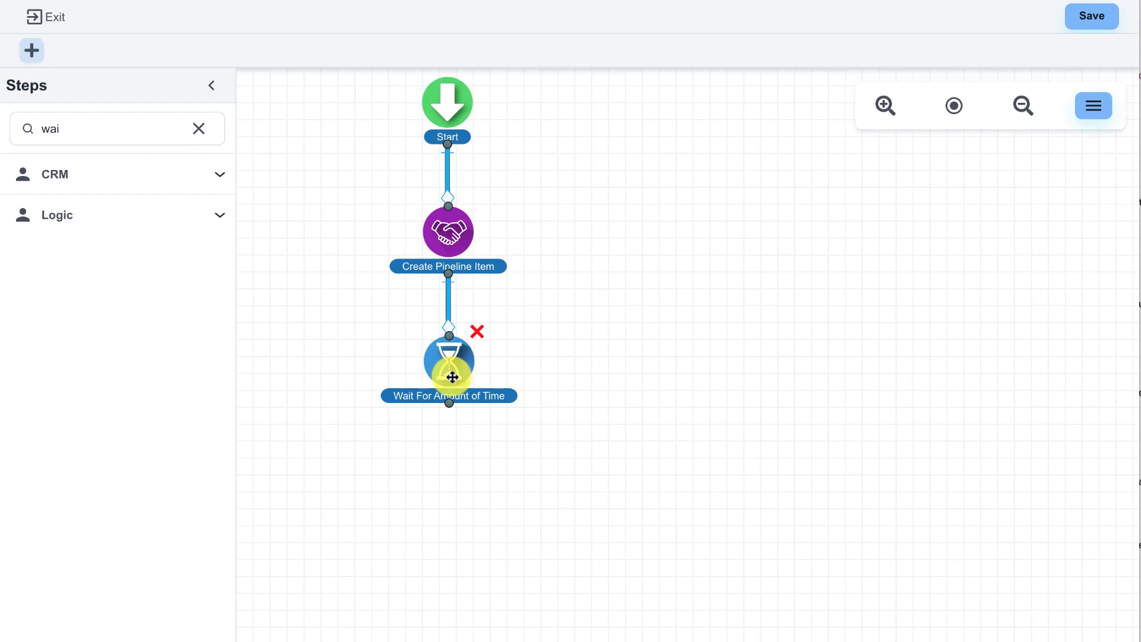
# Step: Set the wait step's duration to 1 minute and clear the step search
pyautogui.click(447, 378)
pyautogui.moveTo(800, 216); pyautogui.dragTo(732, 202)
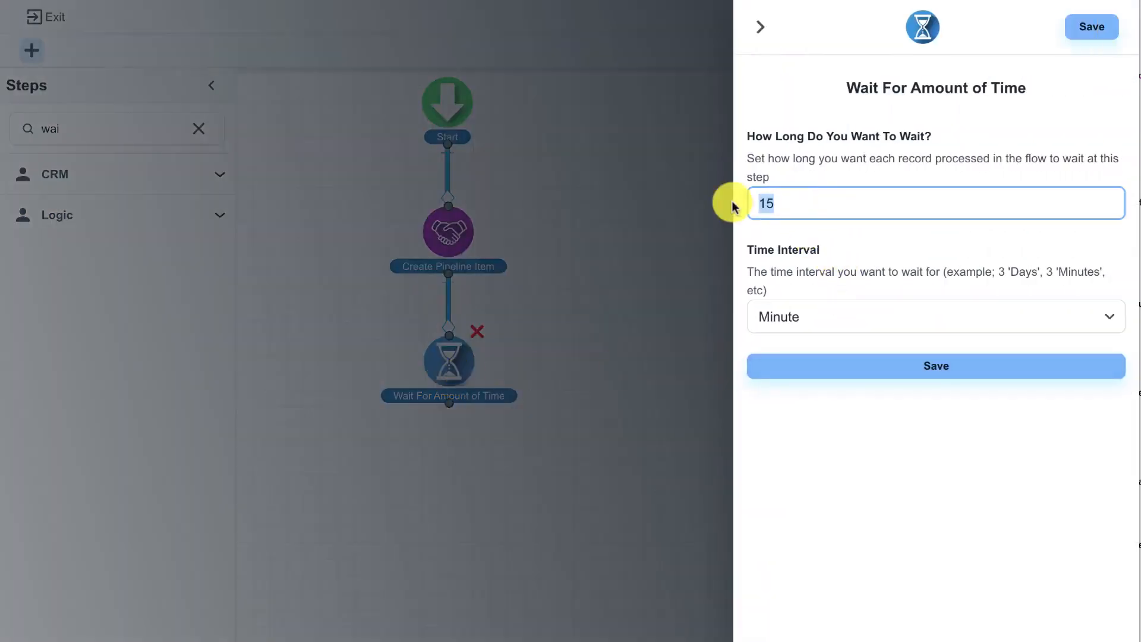
pyautogui.write('1')
pyautogui.click(856, 365)
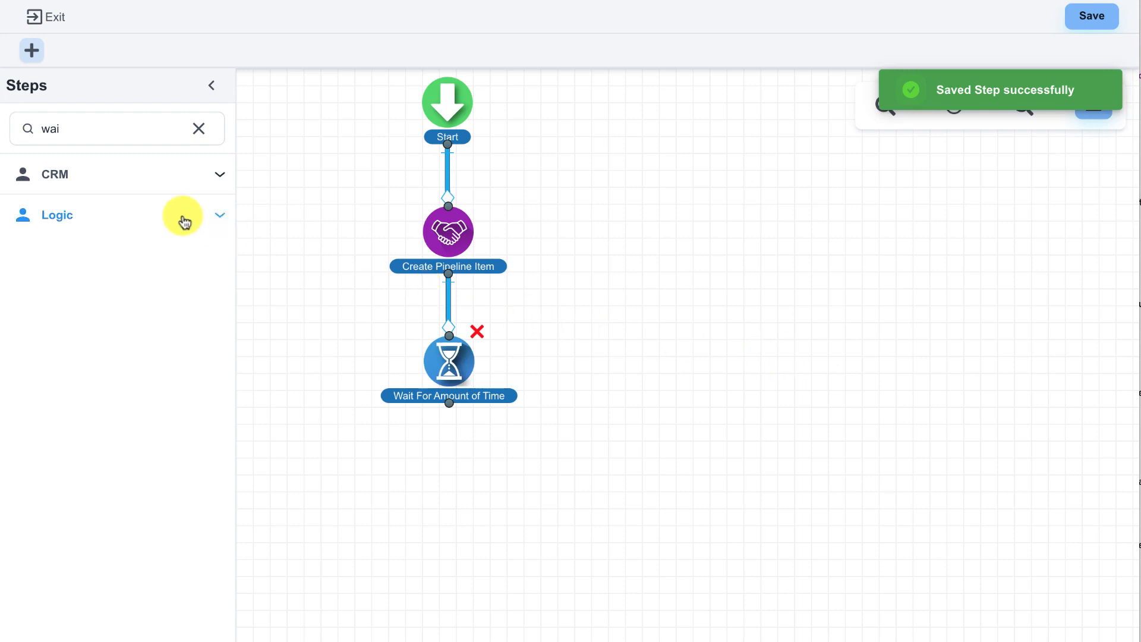
pyautogui.click(199, 129)
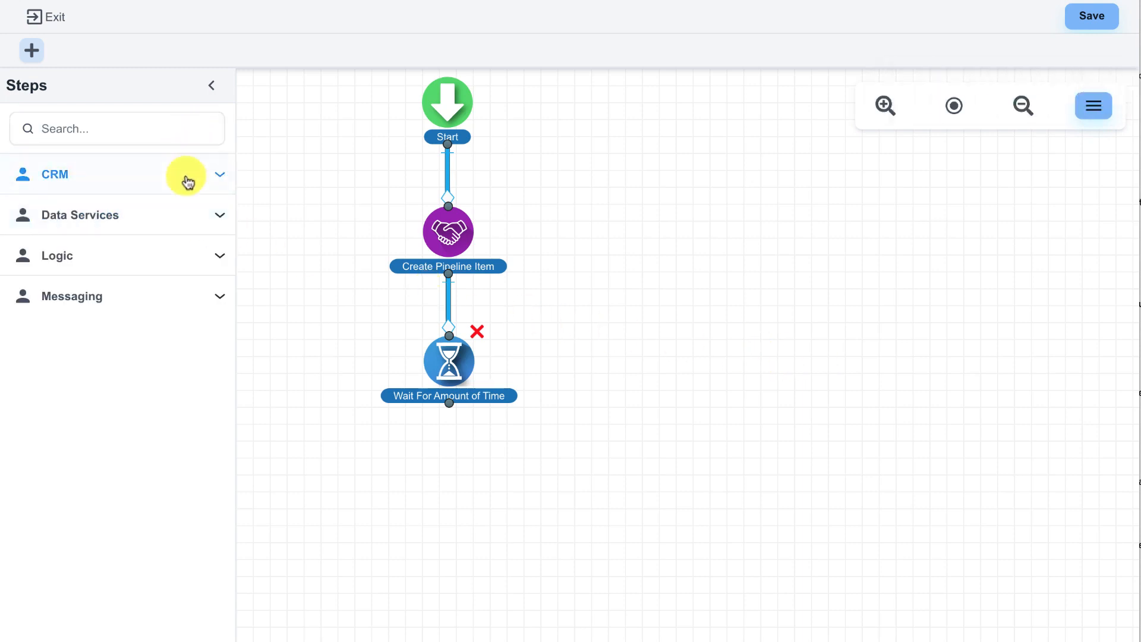
# Step: Add a Send Email step below the wait step with the subject "Hi " followed by the Request Info Form's First Name merge field
pyautogui.click(140, 297)
pyautogui.moveTo(95, 385); pyautogui.dragTo(478, 467)
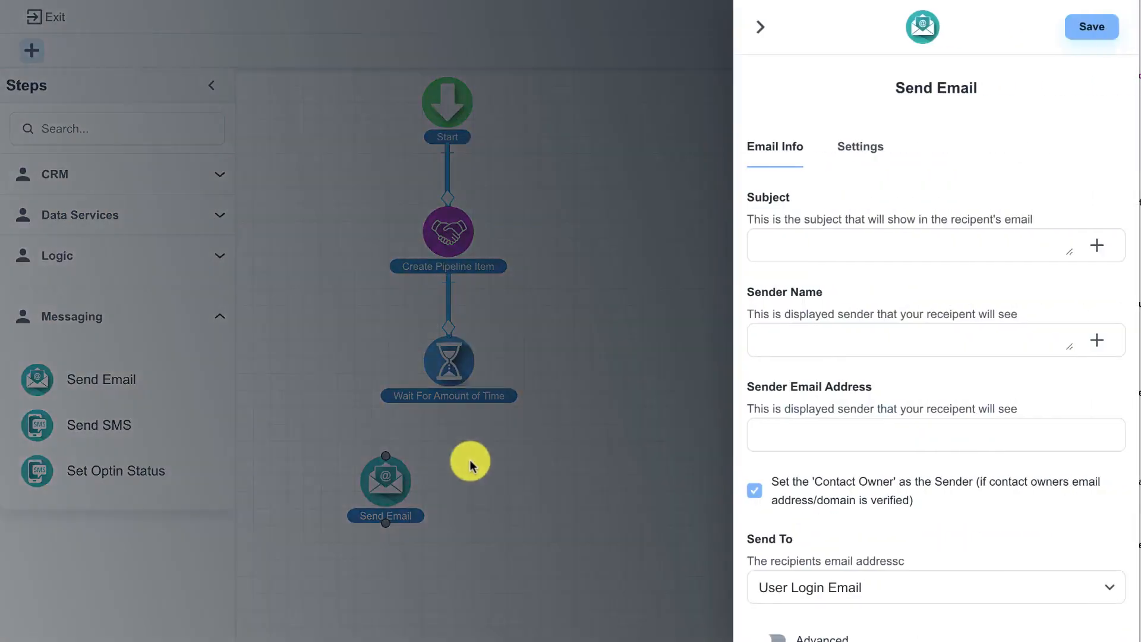
pyautogui.click(771, 247)
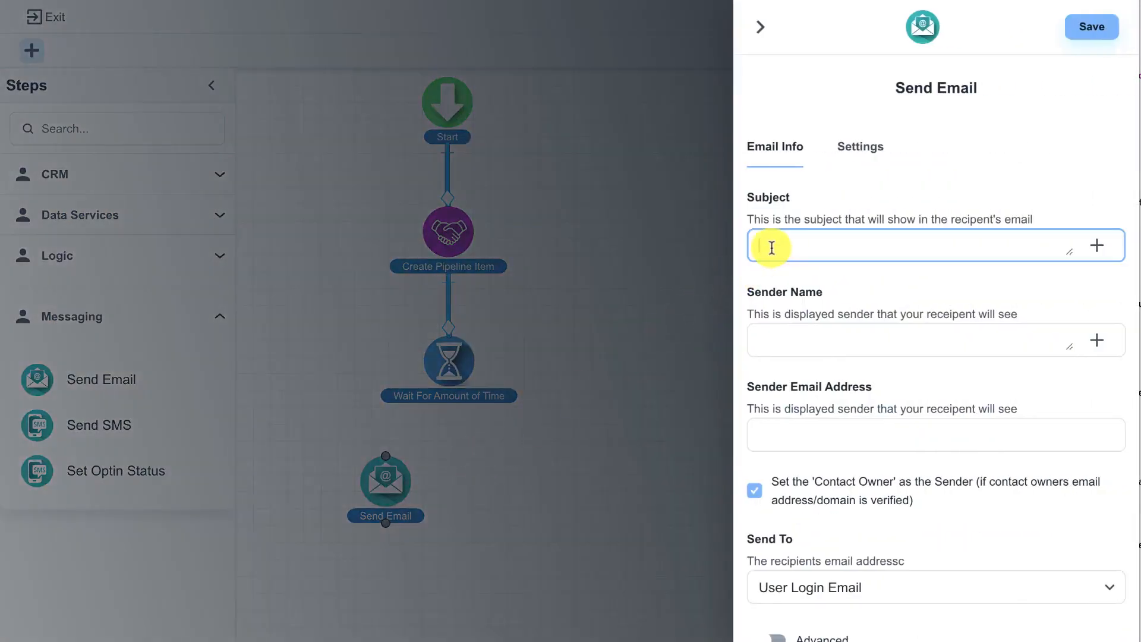
pyautogui.write('Hi')
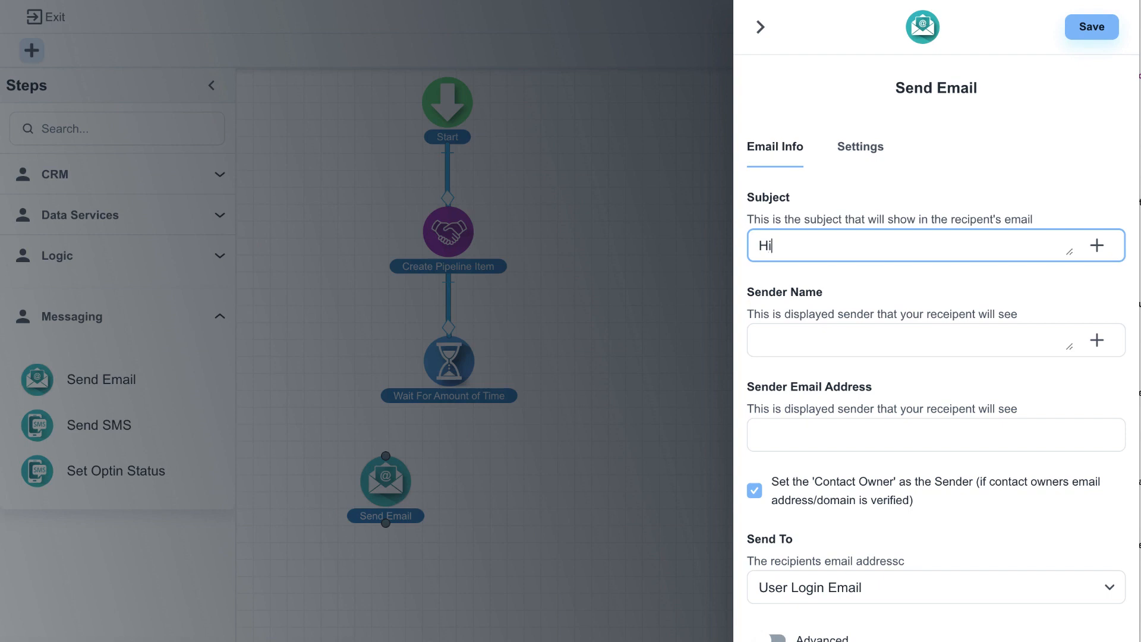
pyautogui.click(1098, 247)
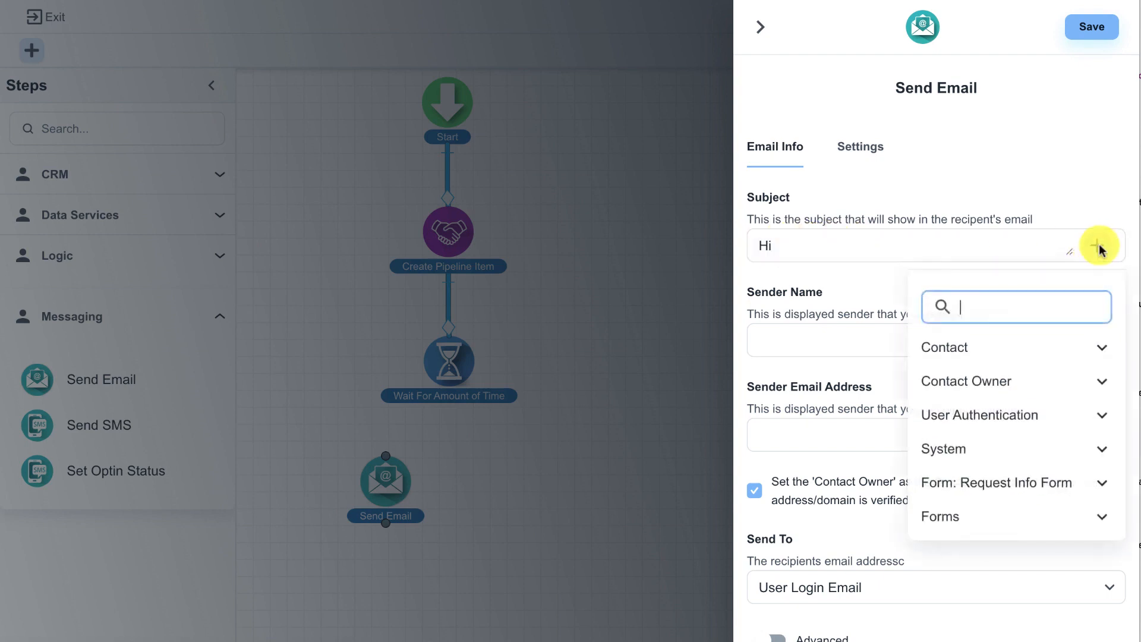
pyautogui.click(1022, 480)
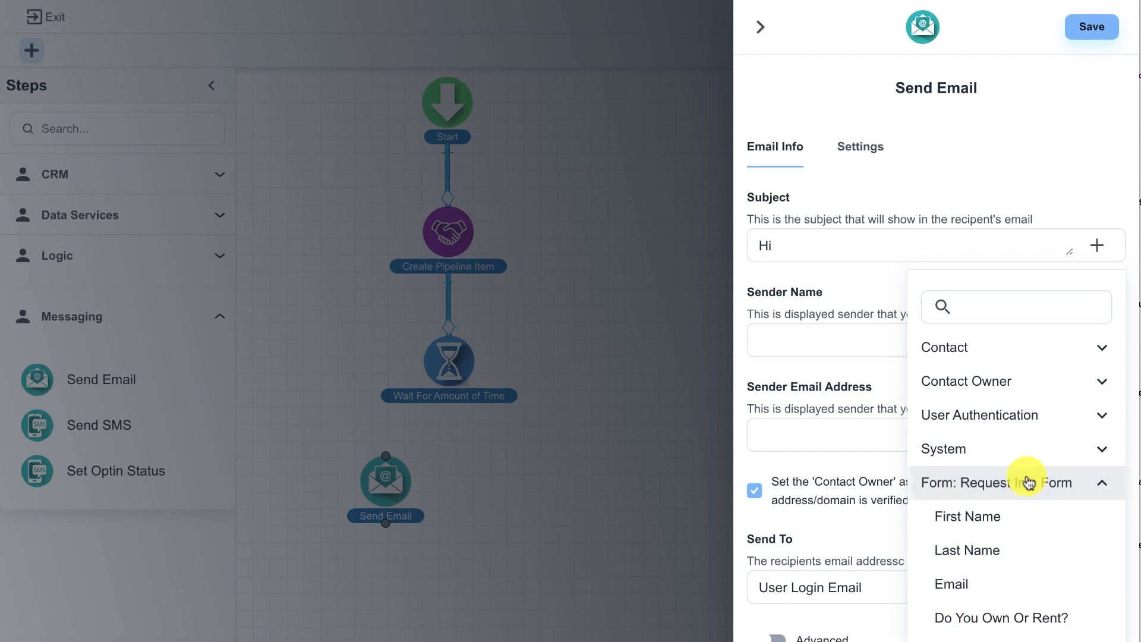
pyautogui.click(981, 517)
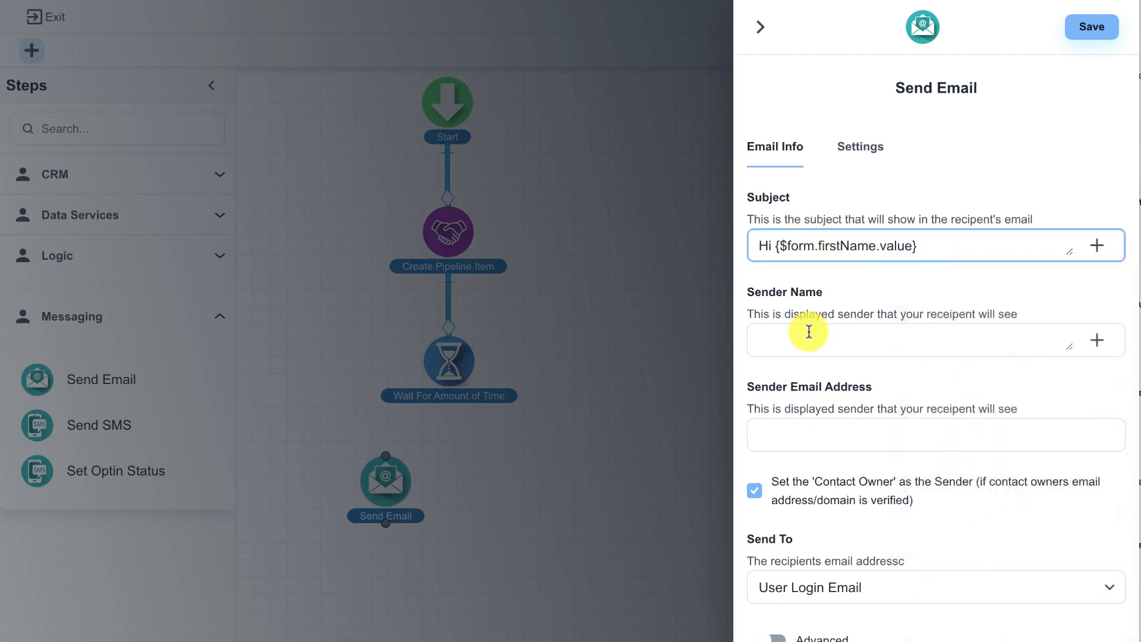
# Step: Fill in the email step's sender name and sender email address
pyautogui.click(785, 343)
pyautogui.write('Joe')
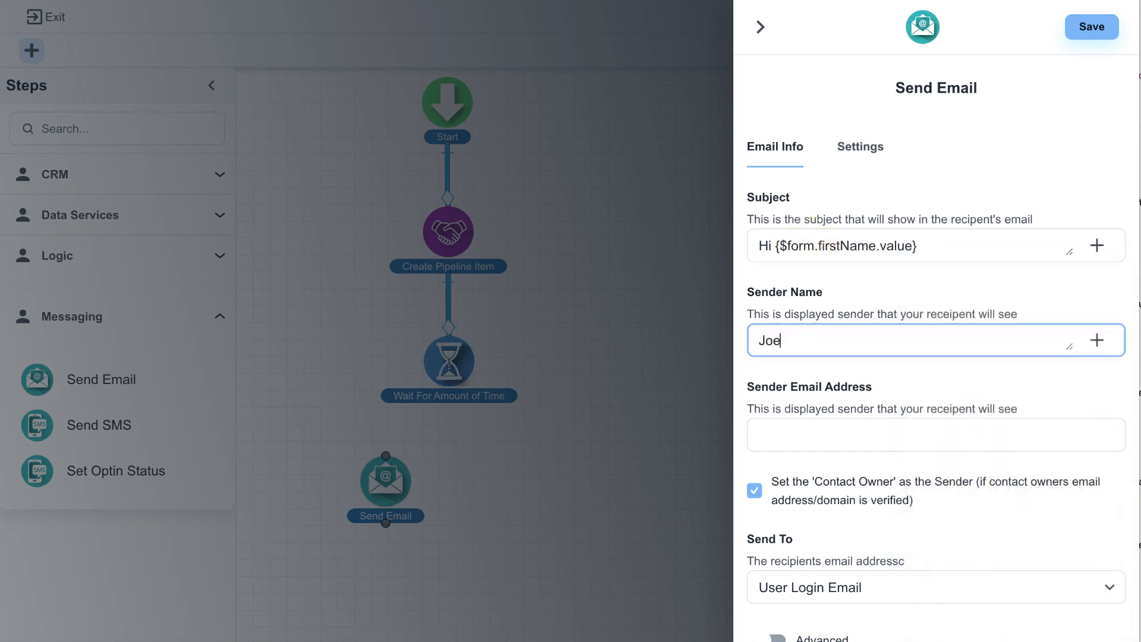
pyautogui.press('Tab')
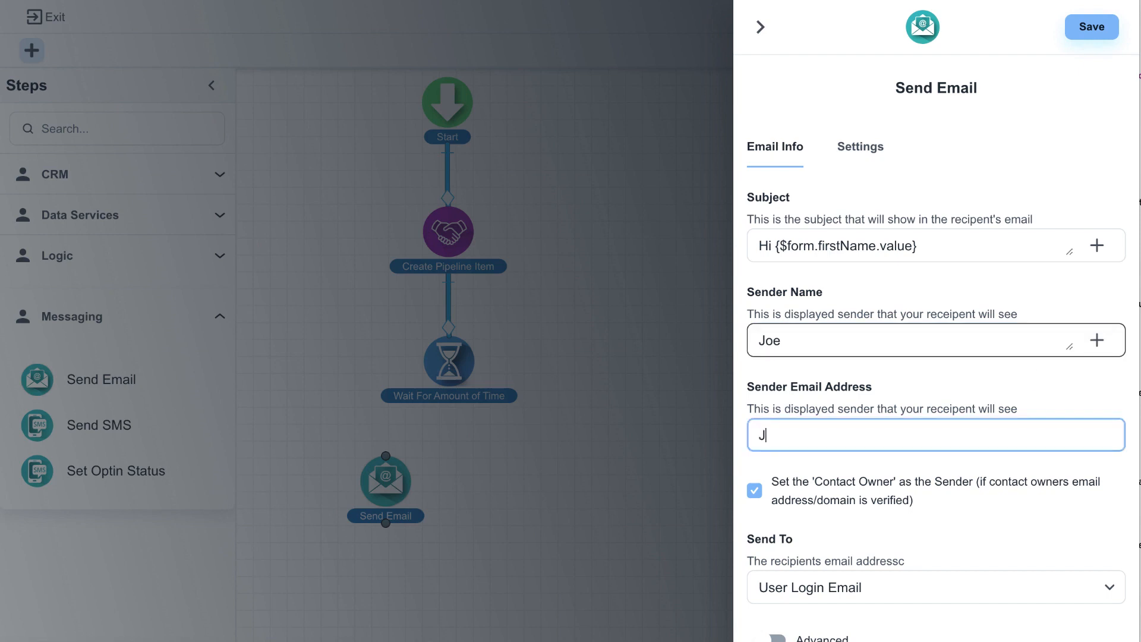
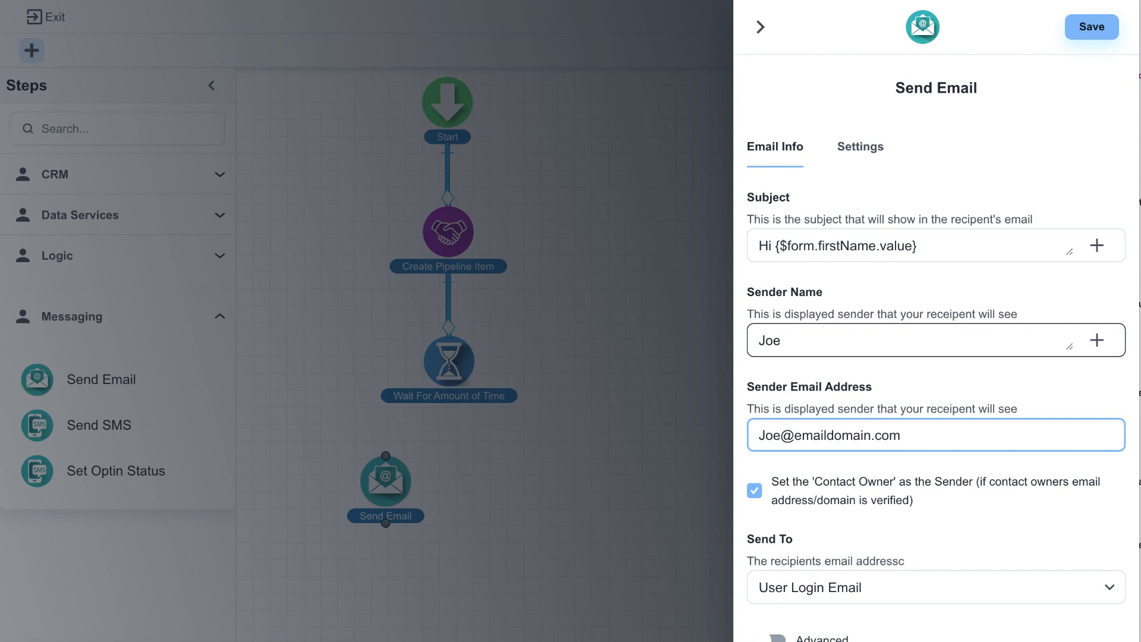
pyautogui.click(797, 436)
pyautogui.write('my')
# Step: Set the email's recipient to Contact Email(Default) and open the email content for editing
pyautogui.scroll(-2, 853, 433)
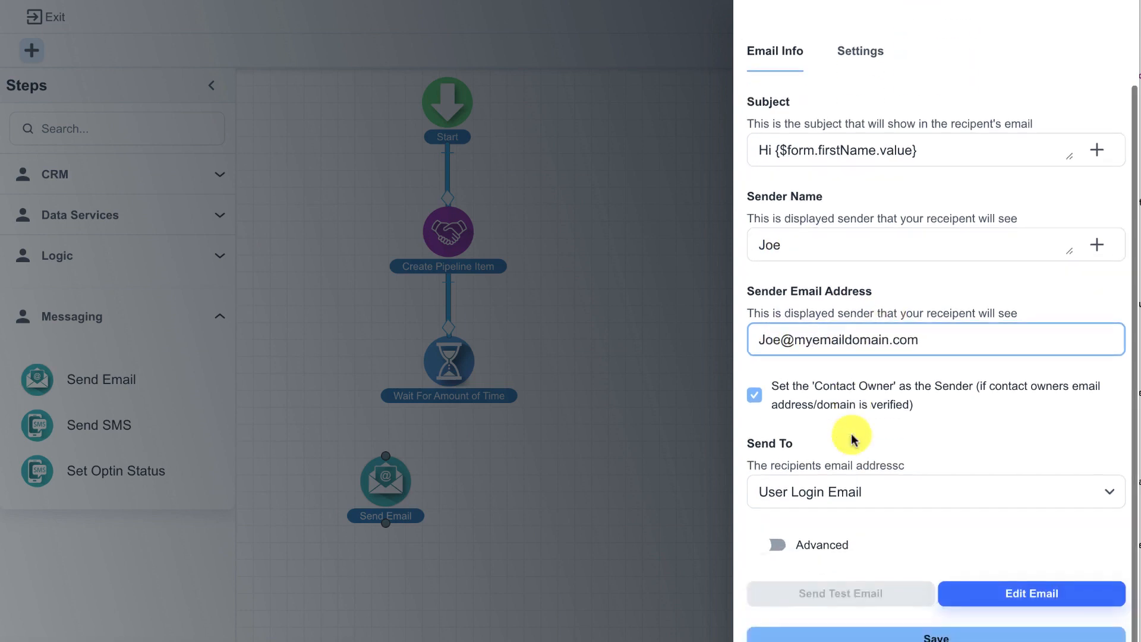
pyautogui.click(849, 494)
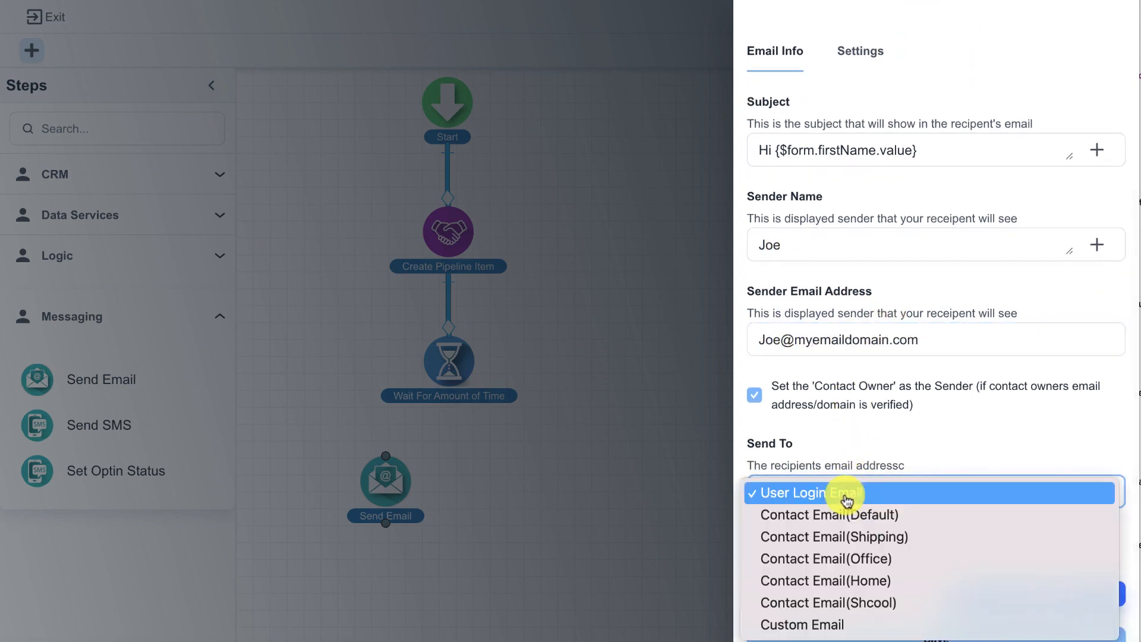
pyautogui.click(888, 519)
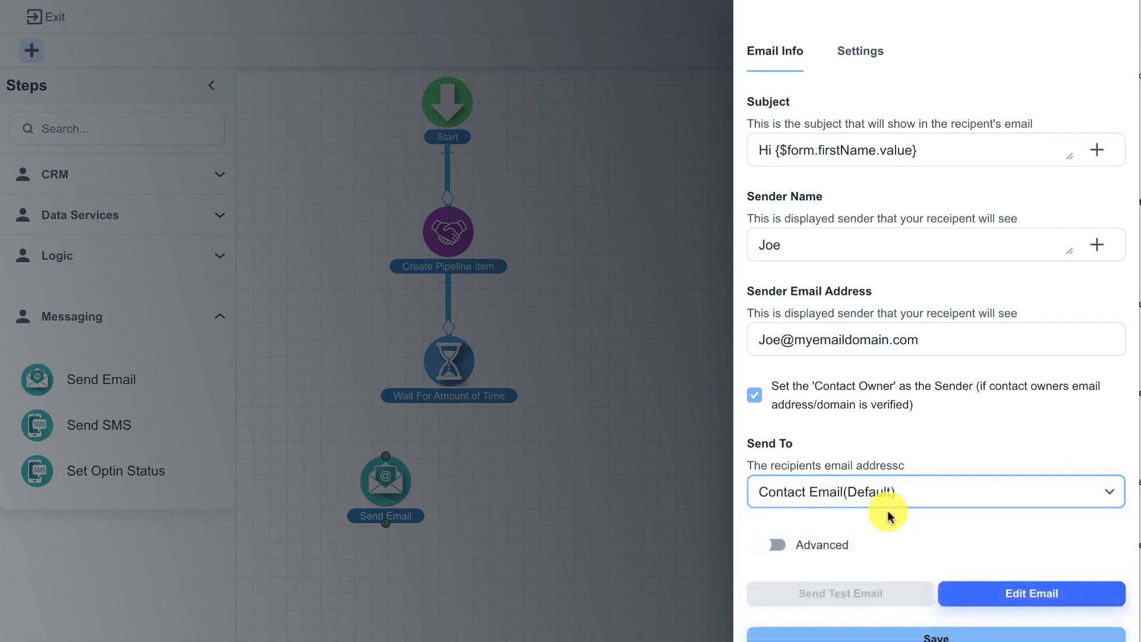
pyautogui.click(1005, 599)
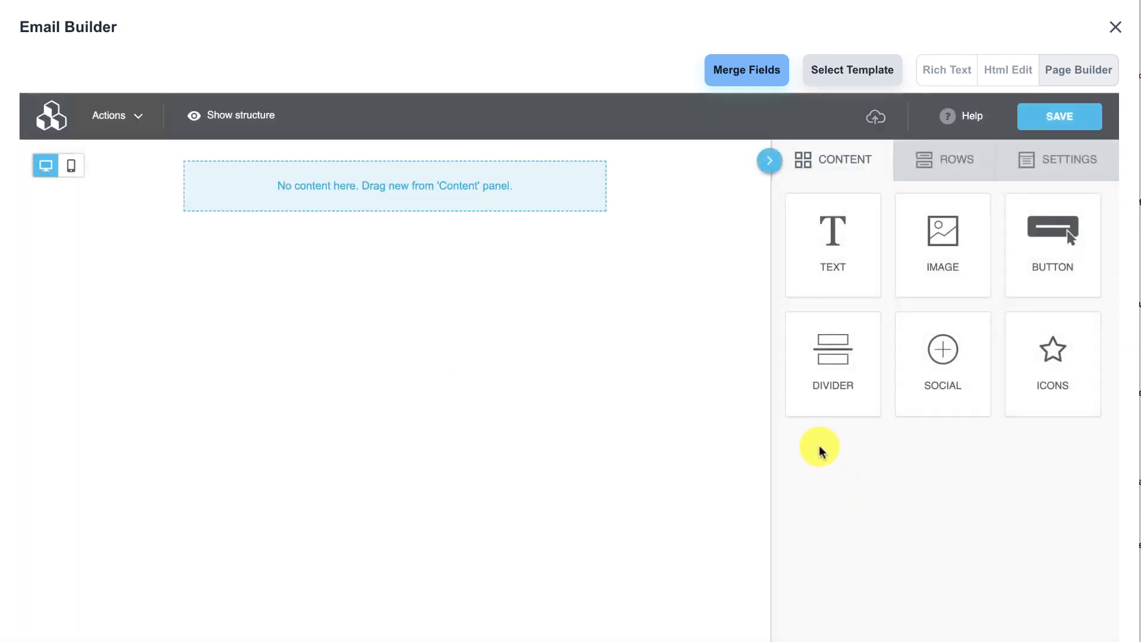
# Step: Place a button block in the email layout and a text block above it
pyautogui.moveTo(1036, 226); pyautogui.dragTo(506, 187)
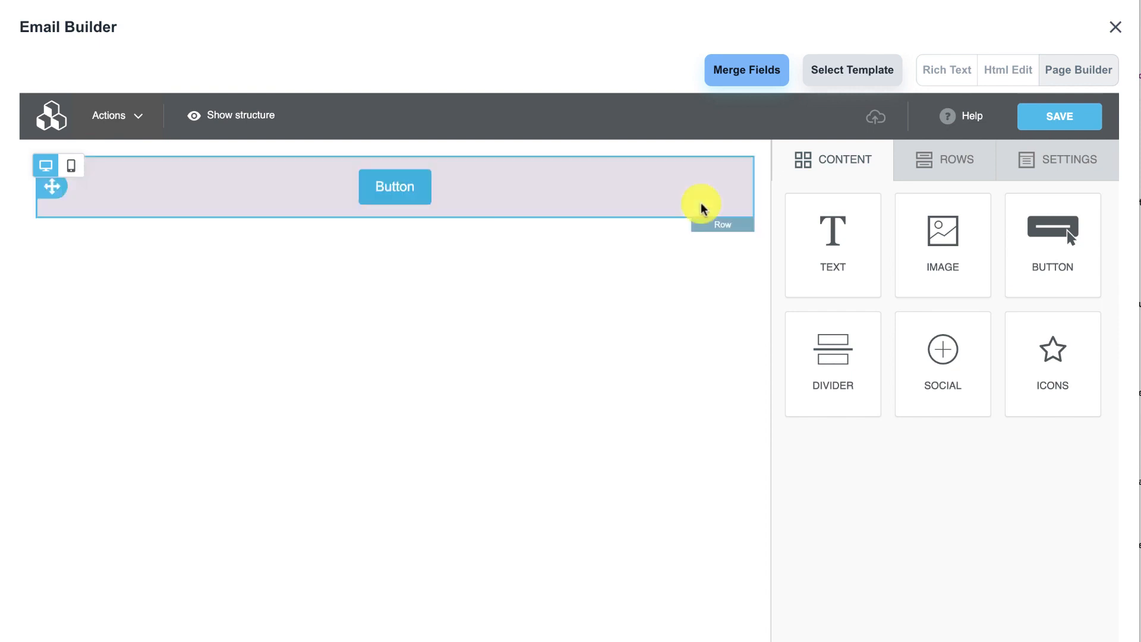
pyautogui.moveTo(823, 238); pyautogui.dragTo(514, 161)
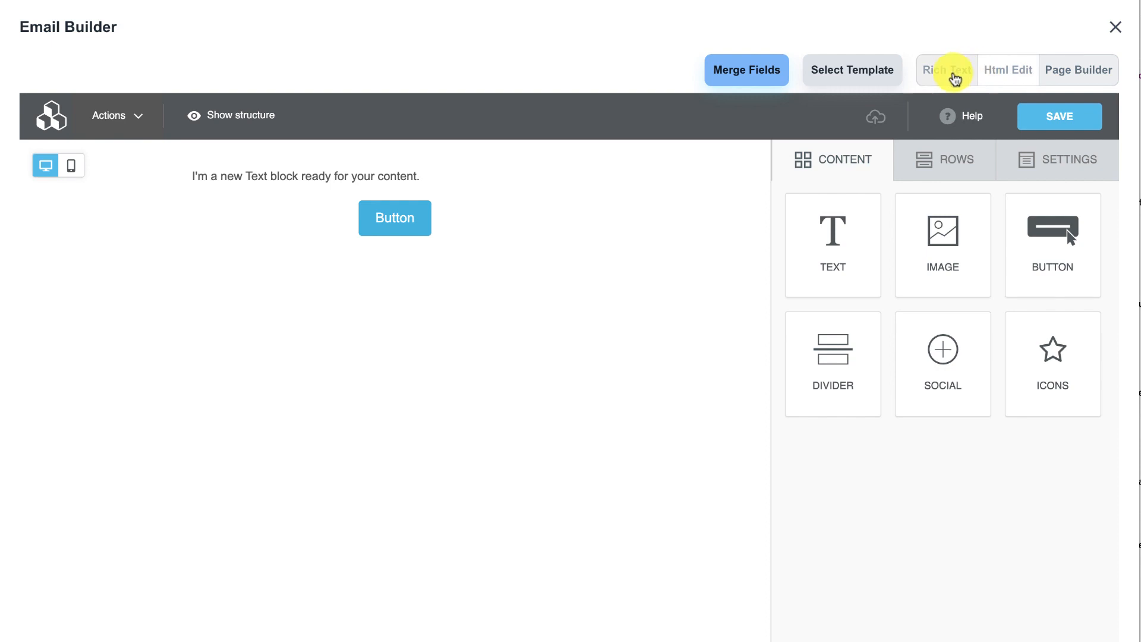
# Step: Switch the email to rich text and write the greeting "Hi " followed by the Request Info Form's First Name merge field
pyautogui.click(954, 76)
pyautogui.click(515, 314)
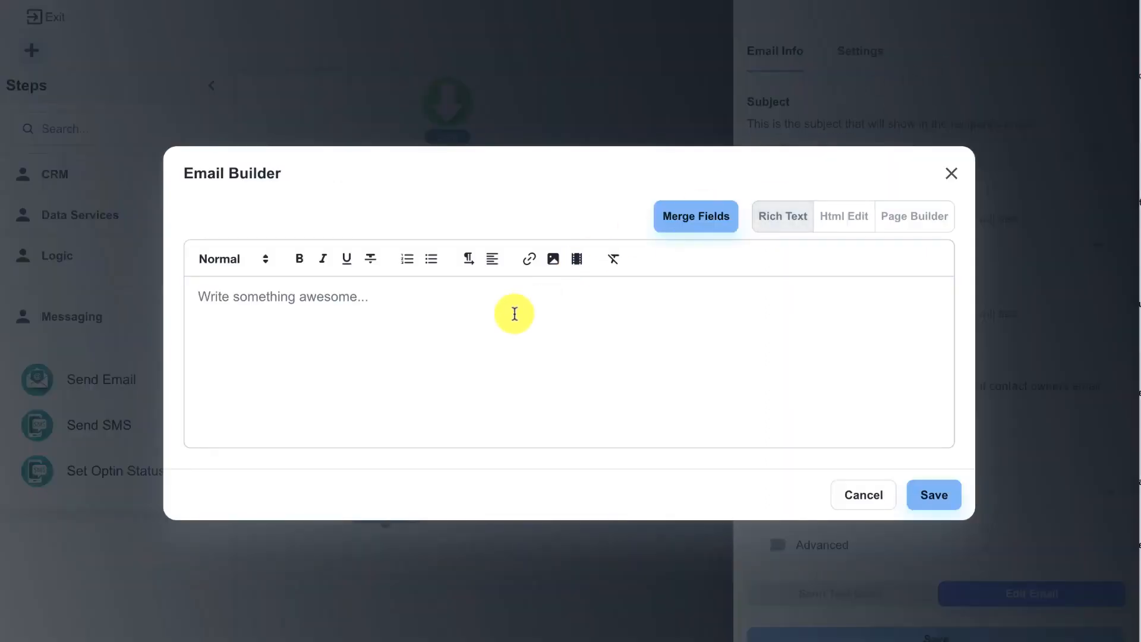
pyautogui.write('HI')
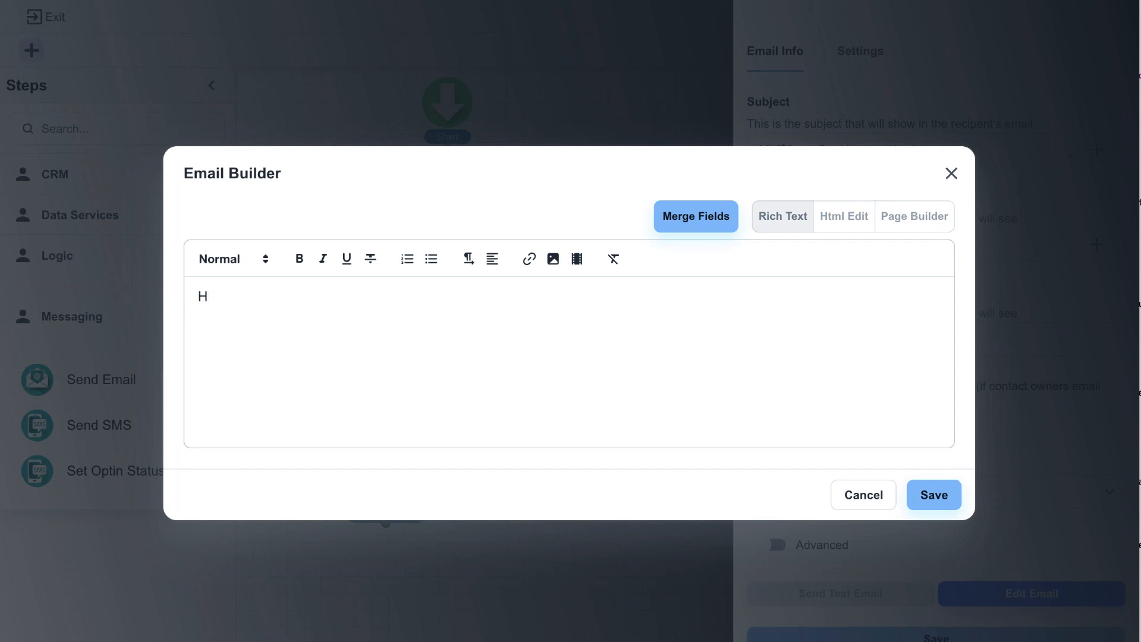
pyautogui.click(721, 218)
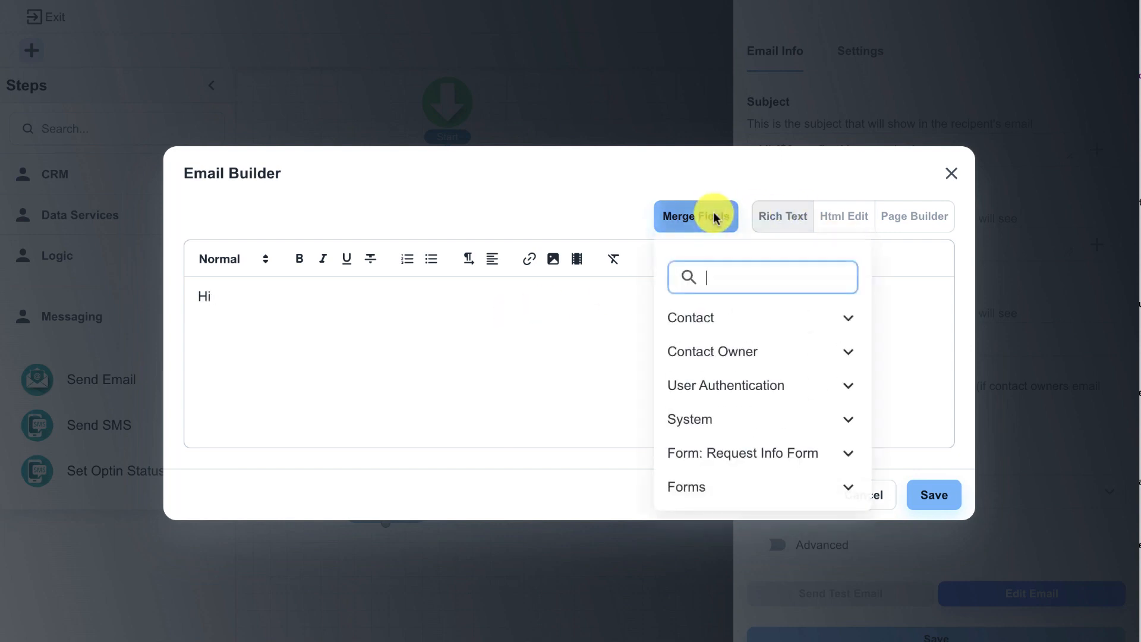
pyautogui.click(722, 453)
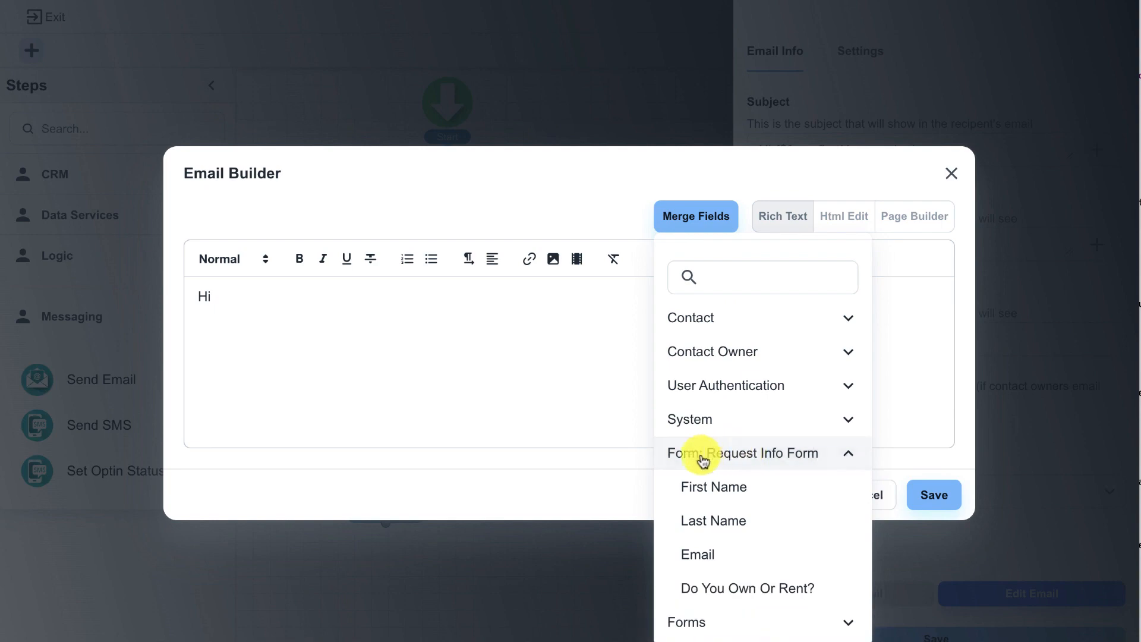
pyautogui.click(741, 488)
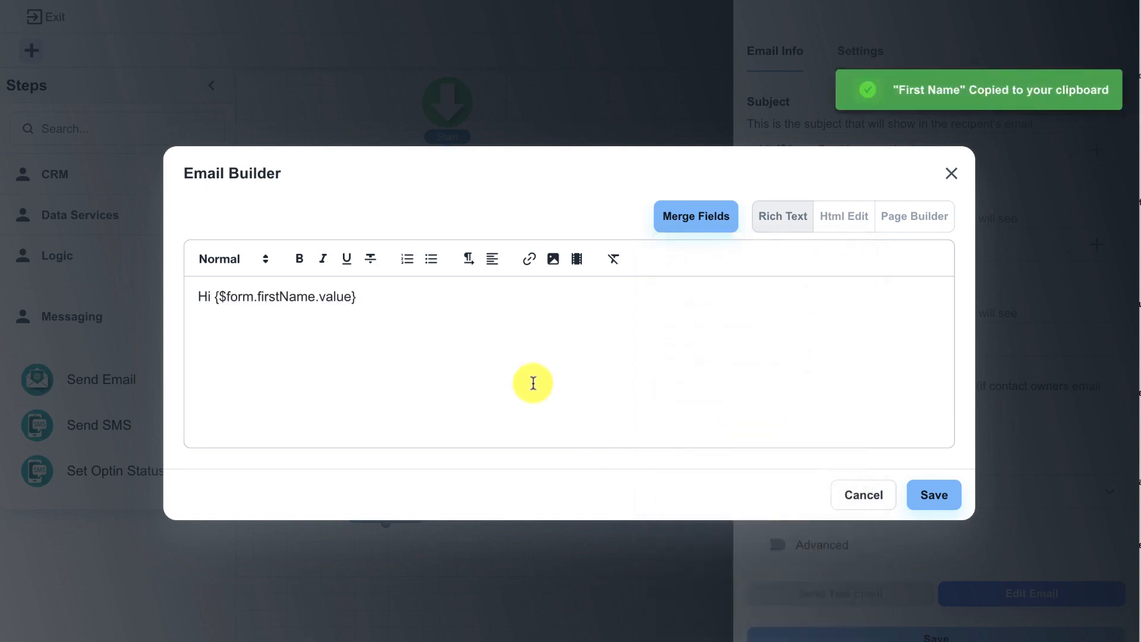
# Step: Write "I see your currently", the Do You Own Or Rent? merge field, "your home. I would love to chat", a "Thanks," sign-off with sender name; save
pyautogui.press('Return')
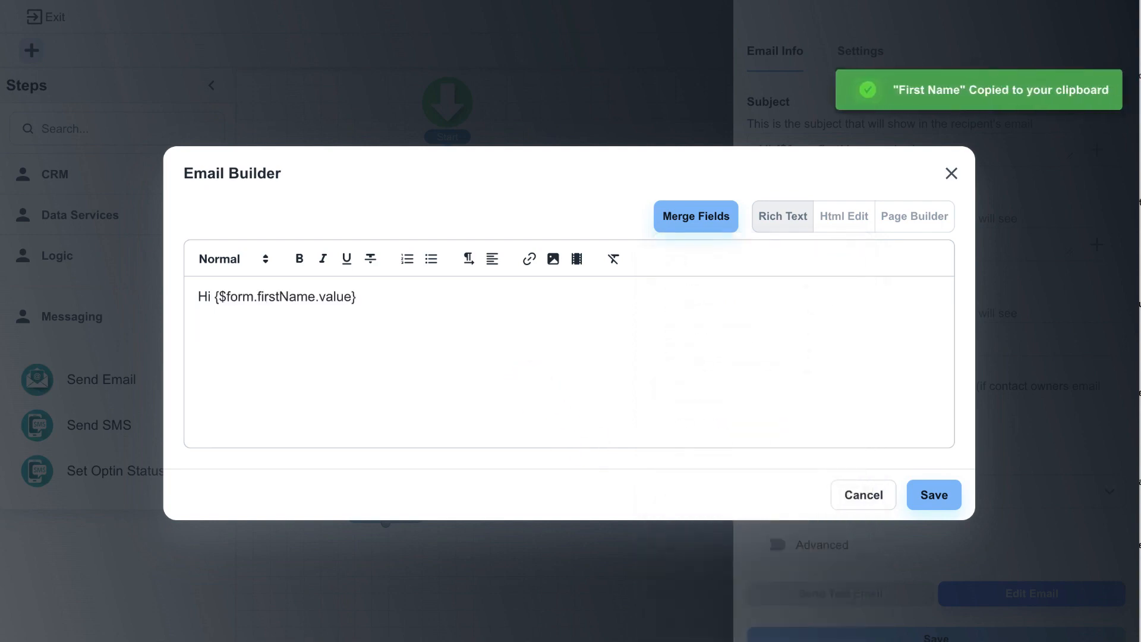
pyautogui.write('I see your currently')
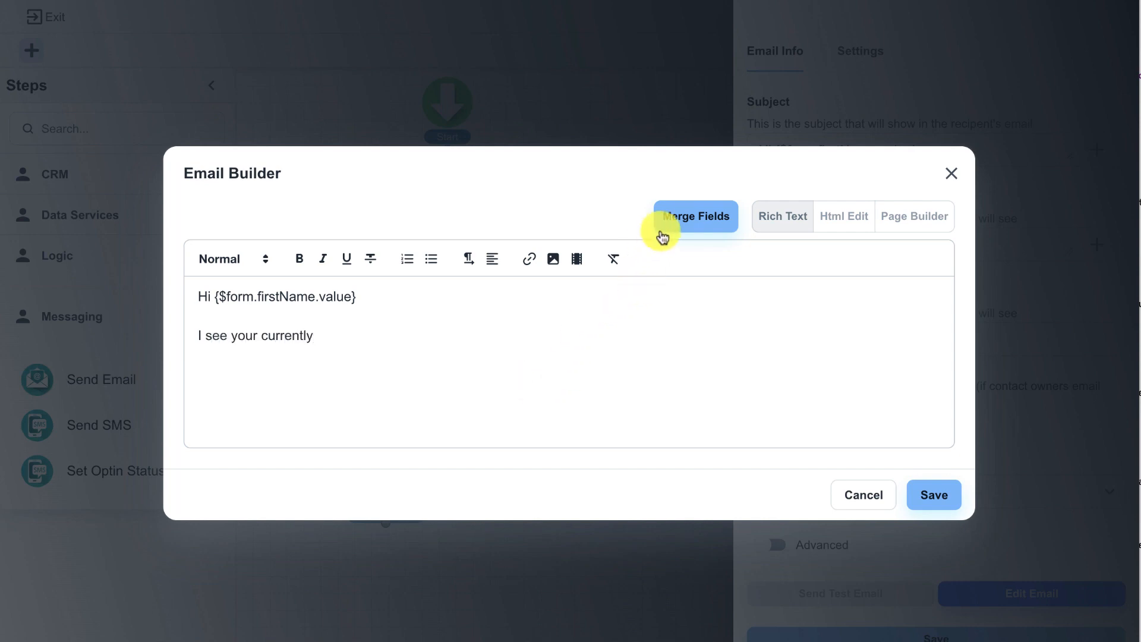
pyautogui.click(681, 221)
pyautogui.click(714, 463)
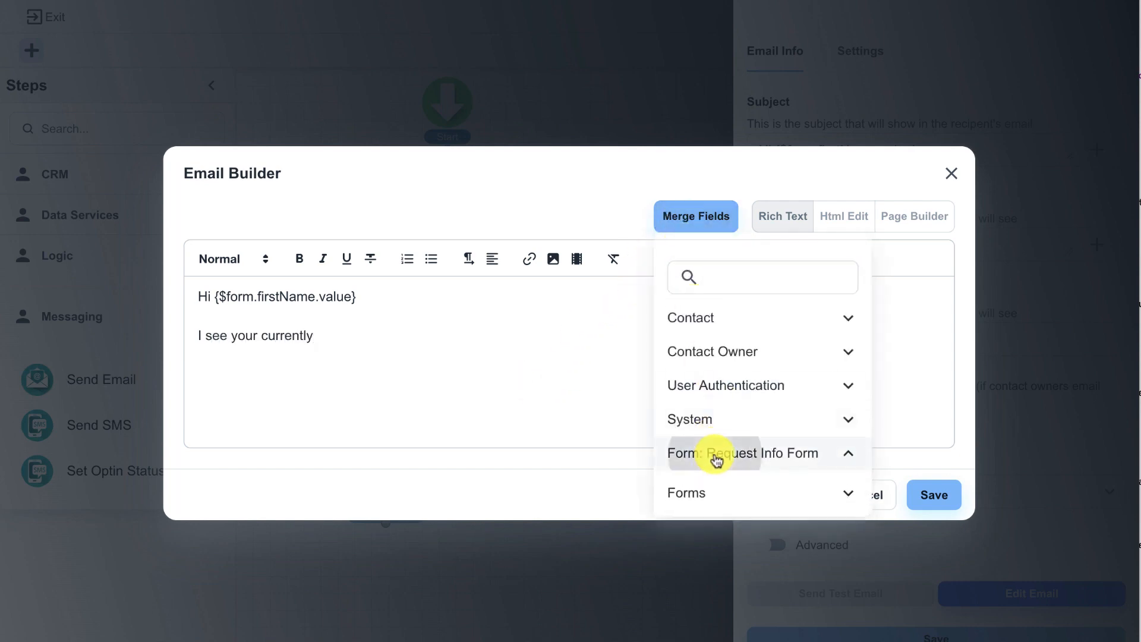
pyautogui.click(739, 598)
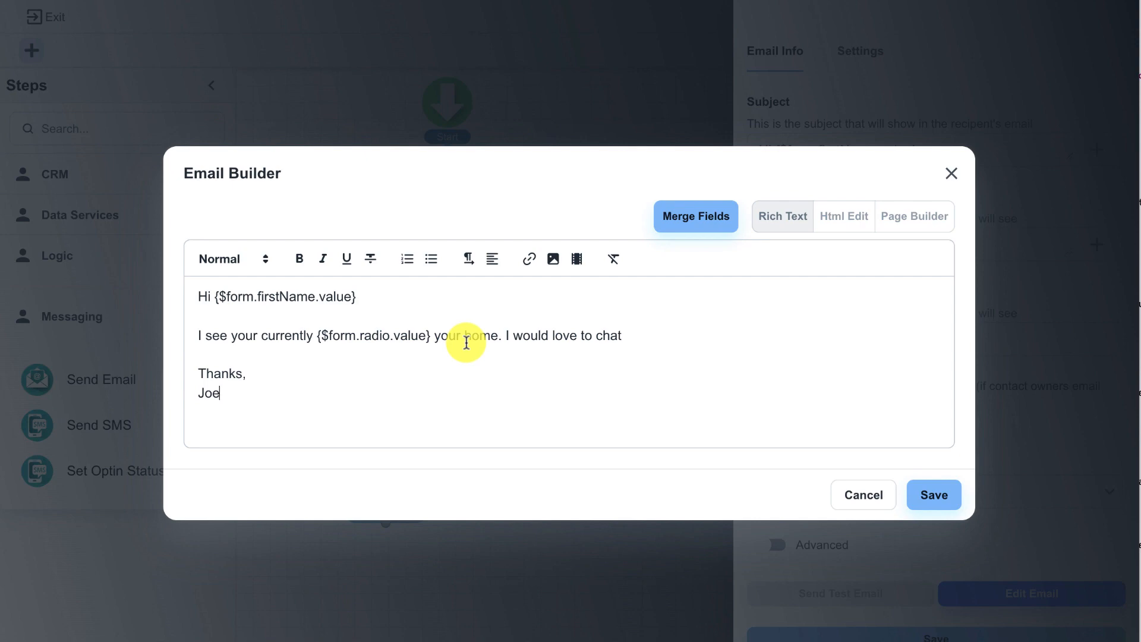
pyautogui.click(927, 494)
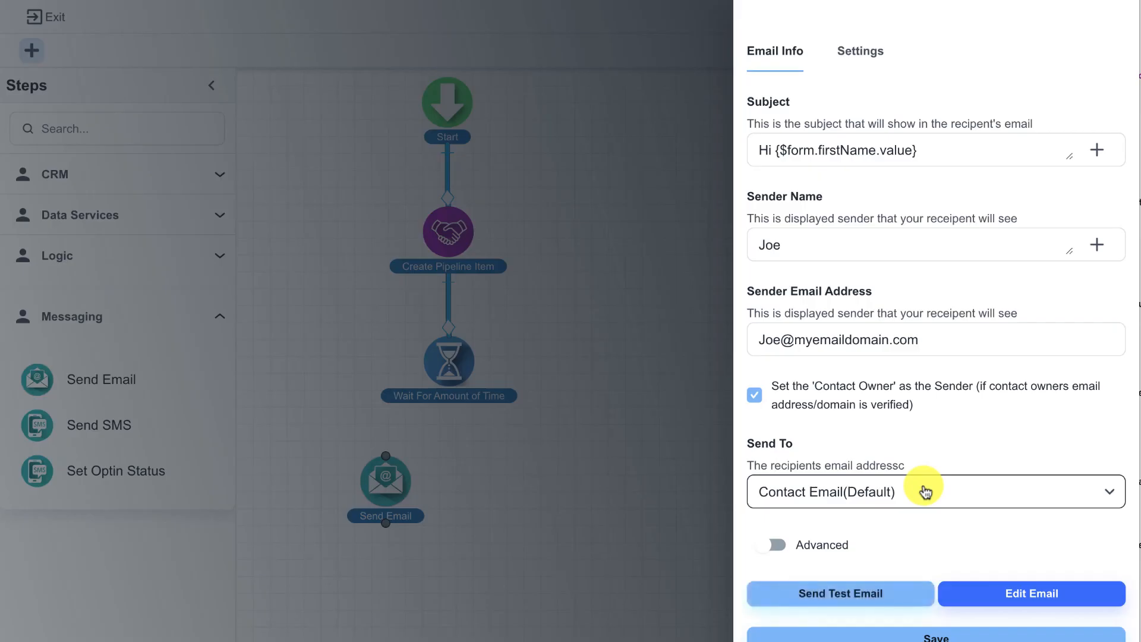
# Step: Save the Send Email step and agree to add the sender's domain for email sending
pyautogui.click(930, 635)
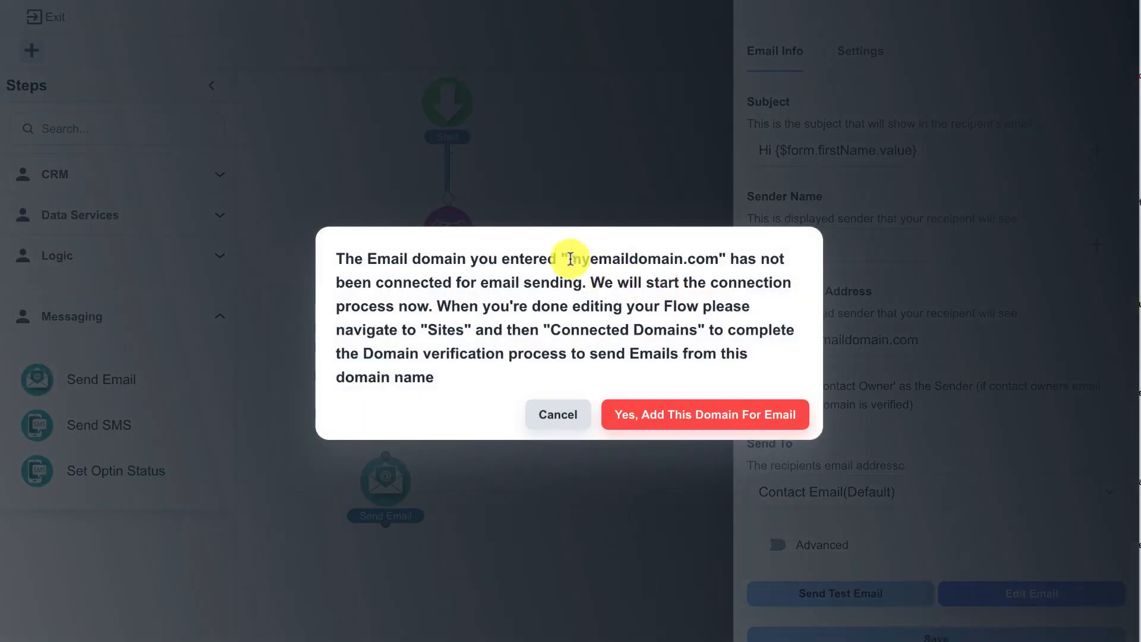
pyautogui.moveTo(570, 259); pyautogui.dragTo(727, 273)
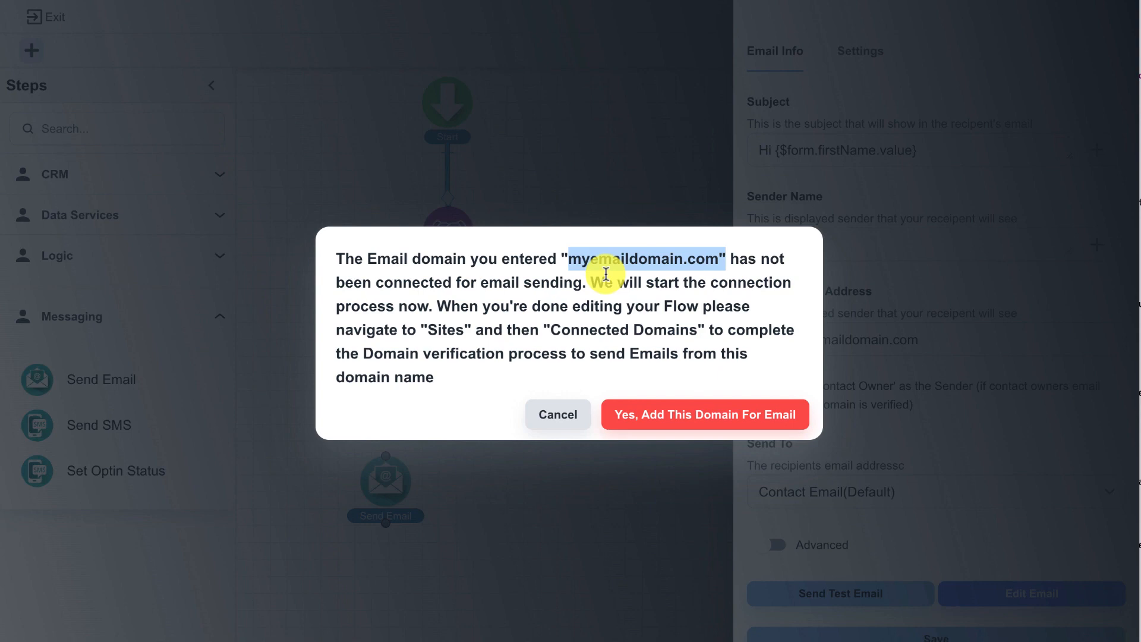
pyautogui.click(647, 420)
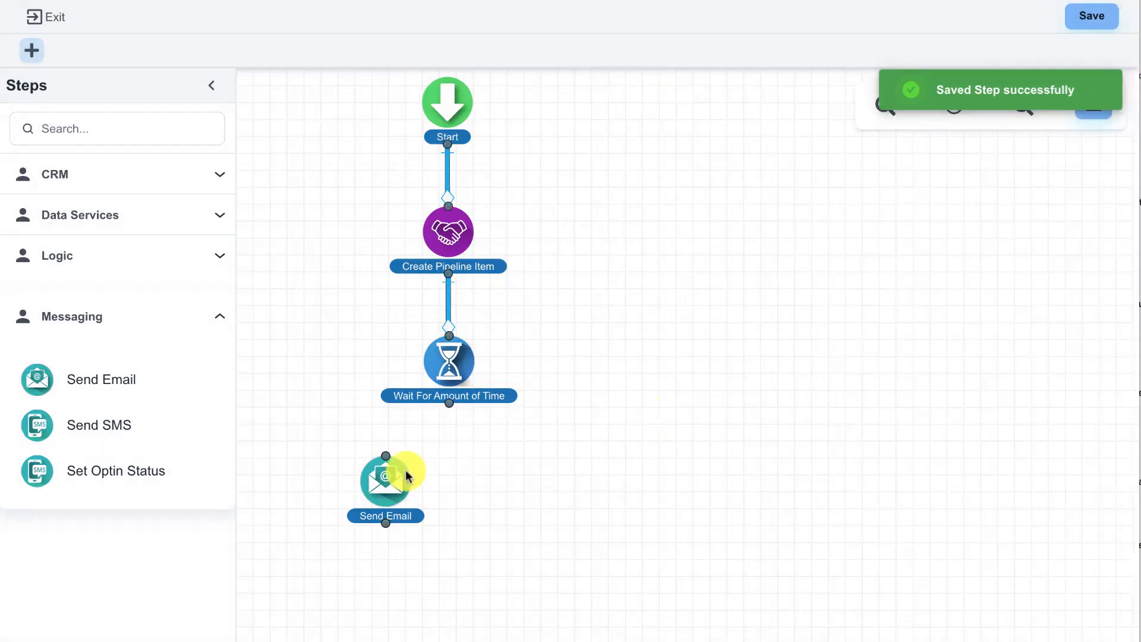
# Step: Align the Send Email step under Wait For Amount of Time and connect the wait step to it
pyautogui.moveTo(403, 468); pyautogui.dragTo(451, 466)
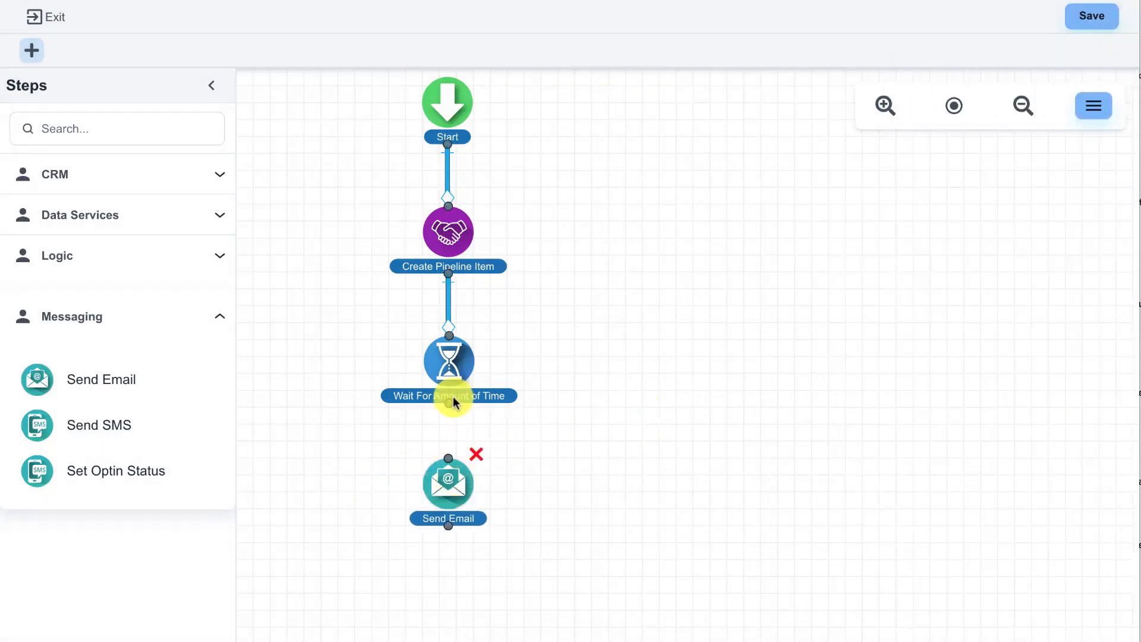
pyautogui.moveTo(449, 404); pyautogui.dragTo(452, 478)
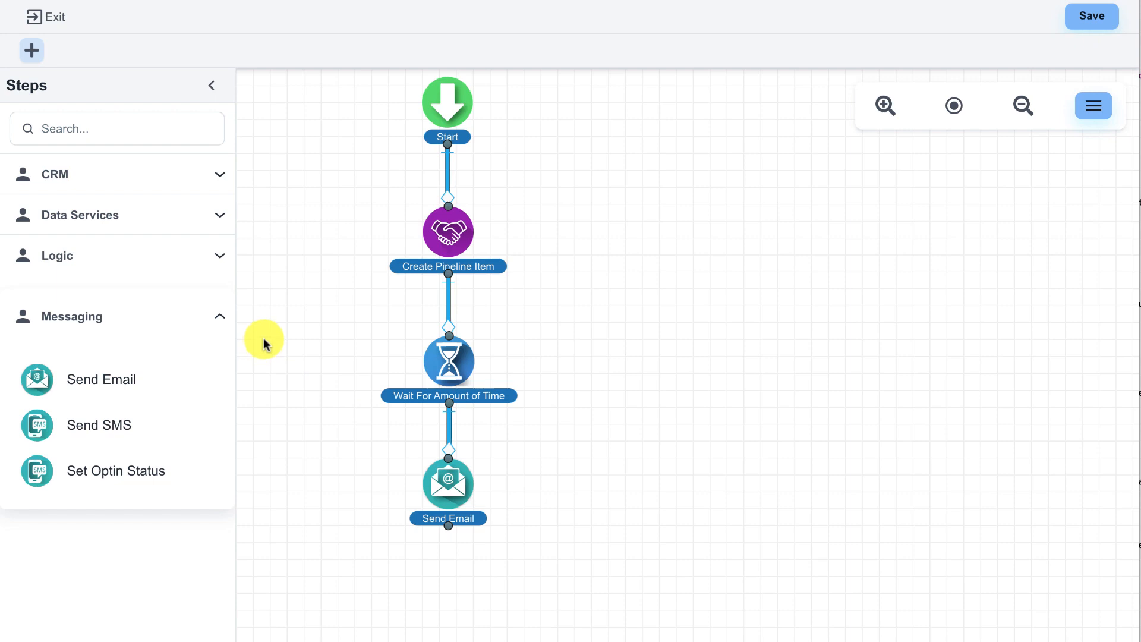
pyautogui.click(196, 264)
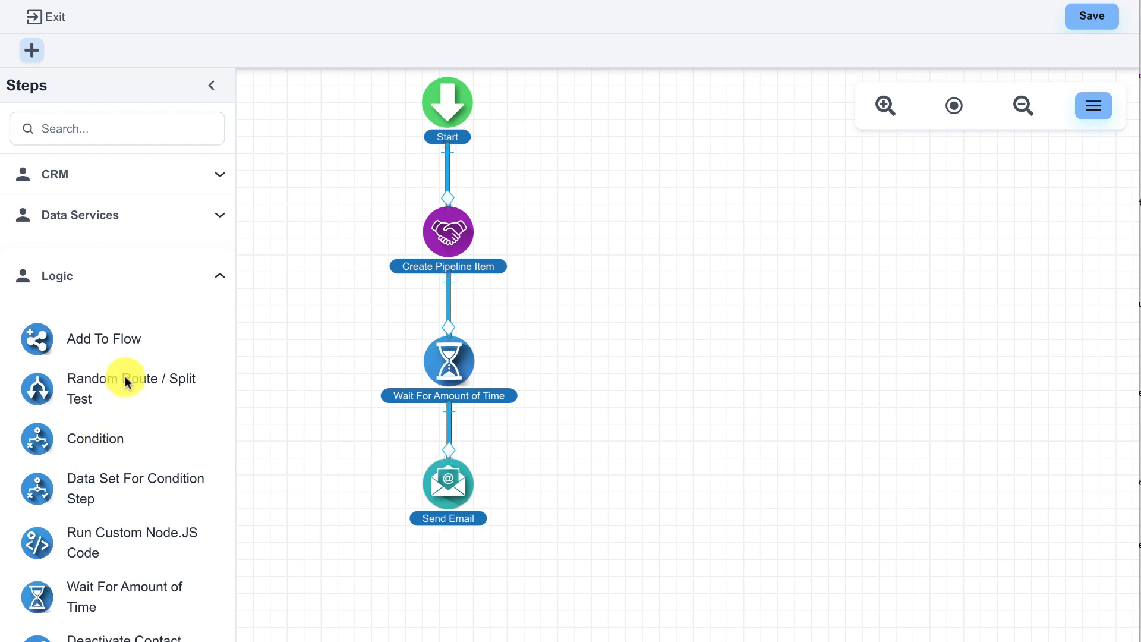
pyautogui.scroll(-1, 132, 484)
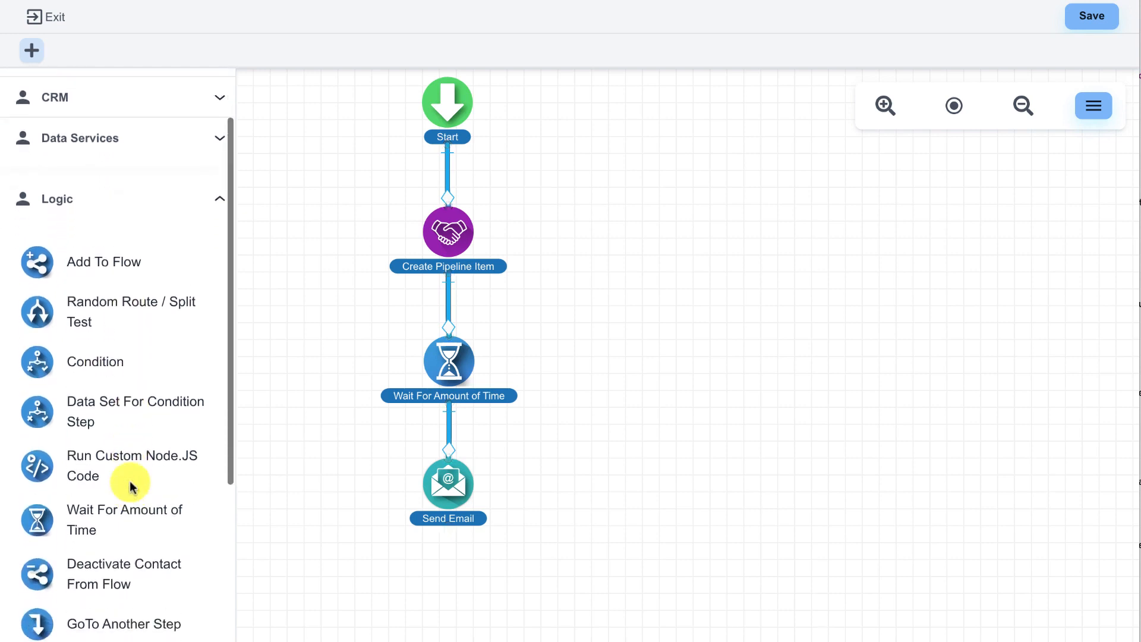
pyautogui.scroll(1, 137, 417)
pyautogui.click(153, 272)
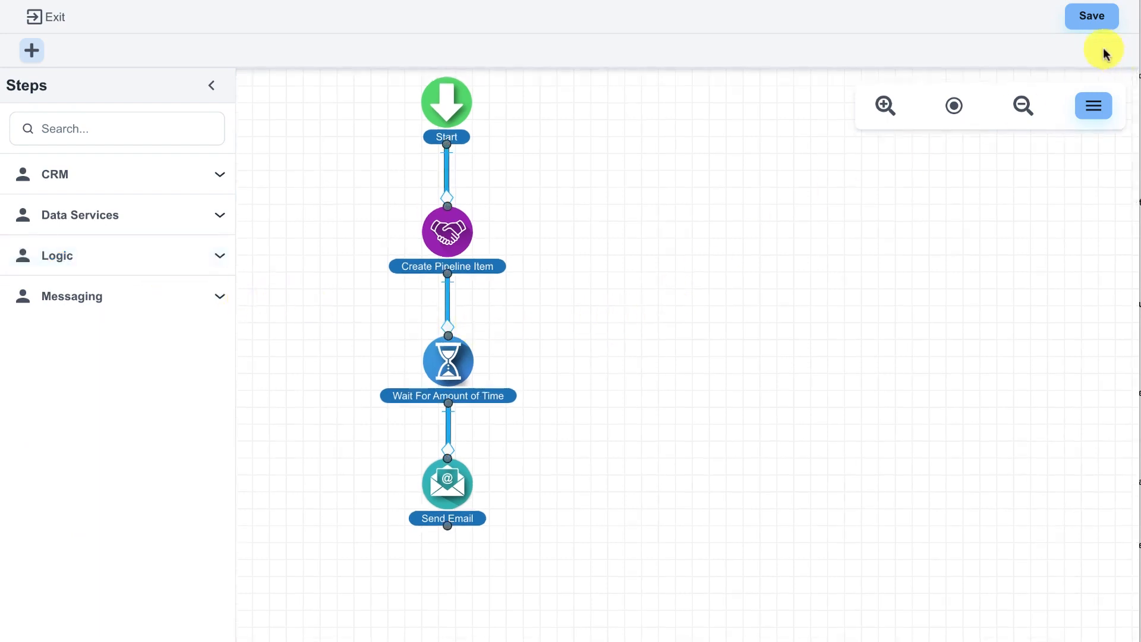
# Step: Save the flow as a published version
pyautogui.click(1096, 27)
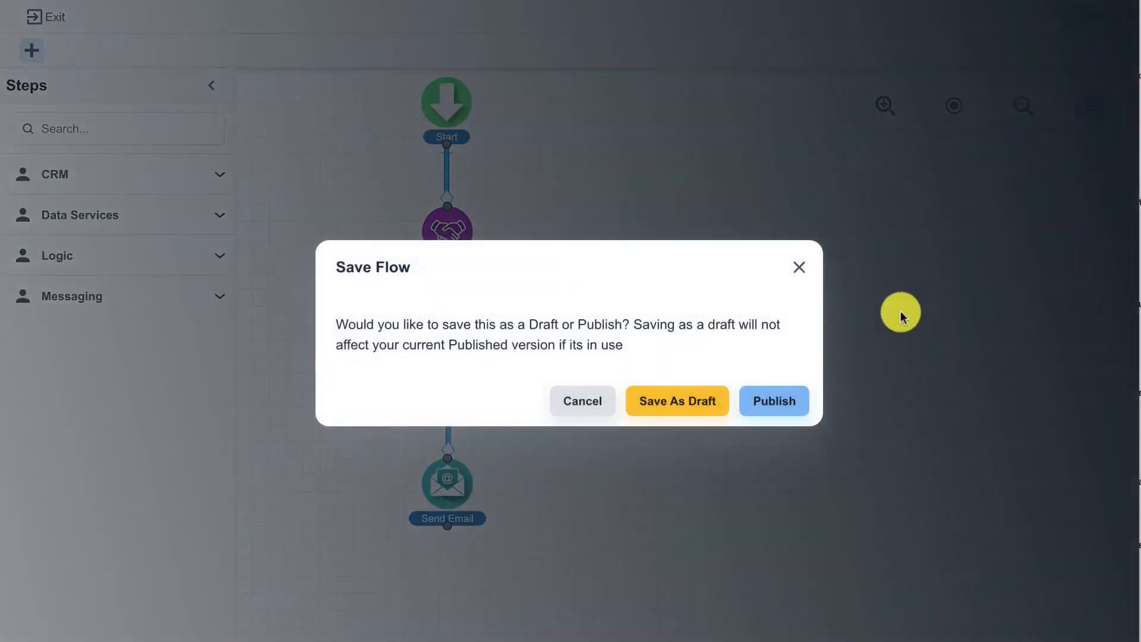
pyautogui.click(789, 403)
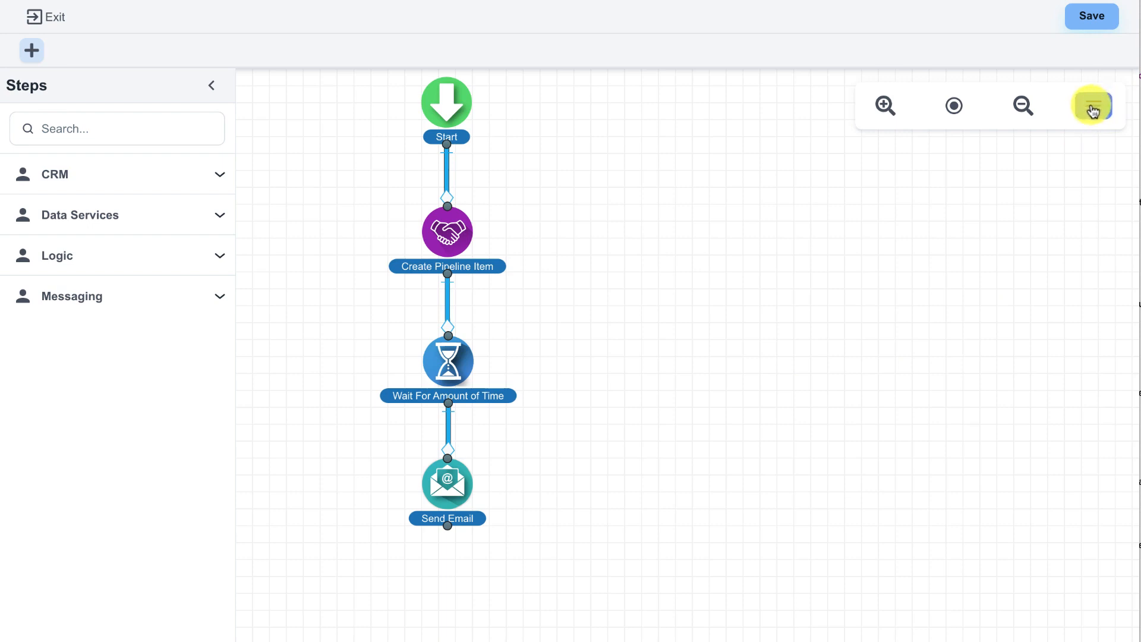
# Step: Rename the untitled flow as "Request Info Email Flow" in the flow information and save the name
pyautogui.click(1092, 111)
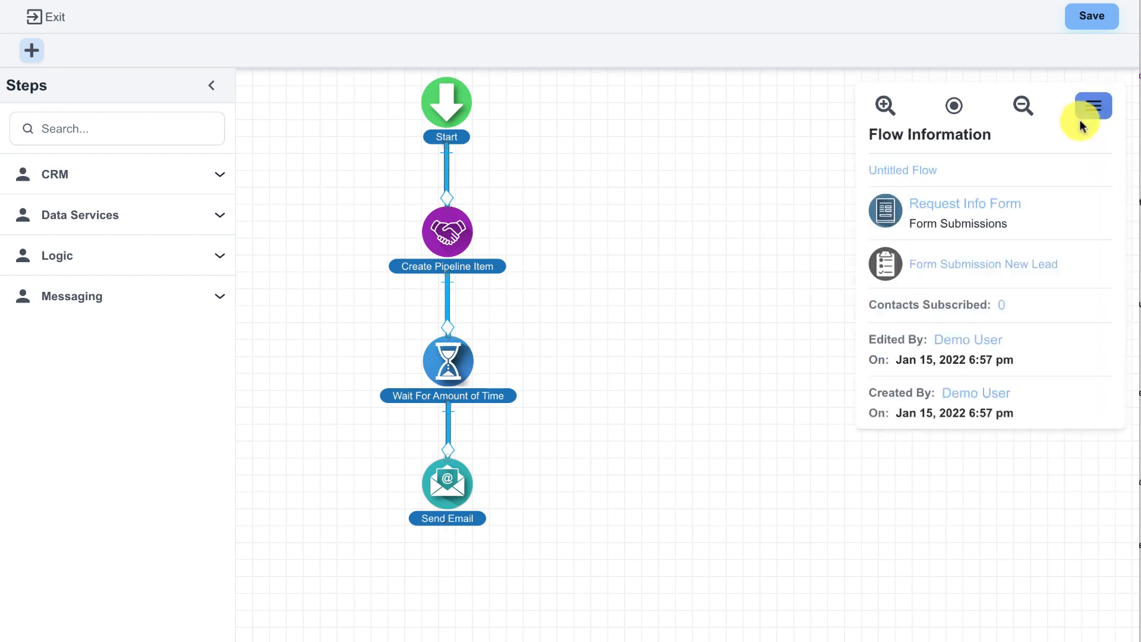
pyautogui.moveTo(993, 204)
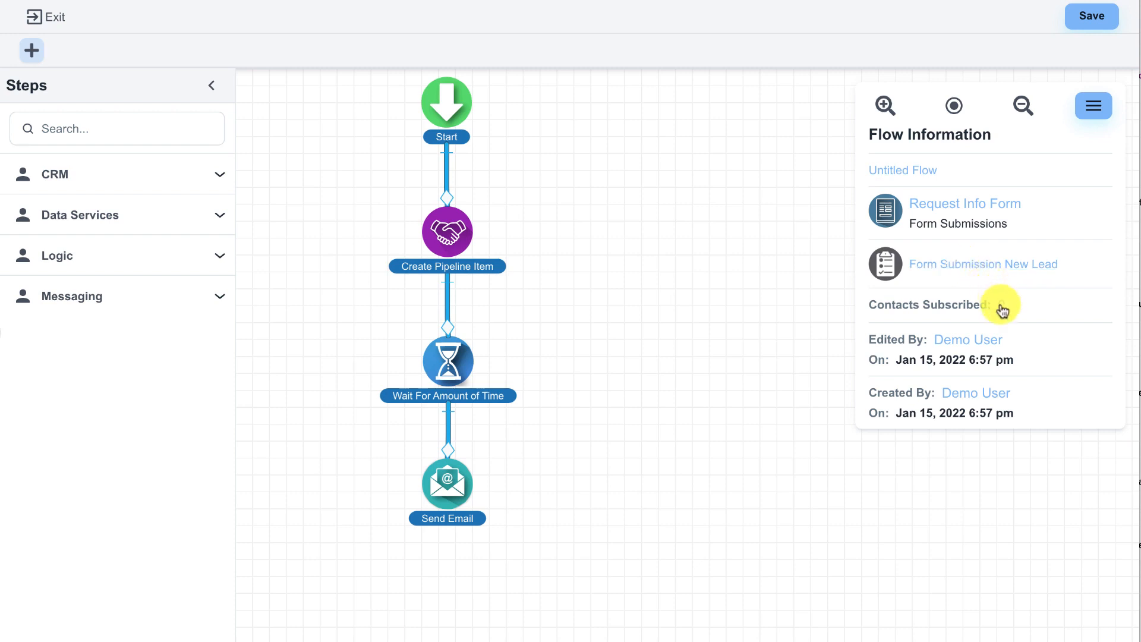
pyautogui.click(919, 170)
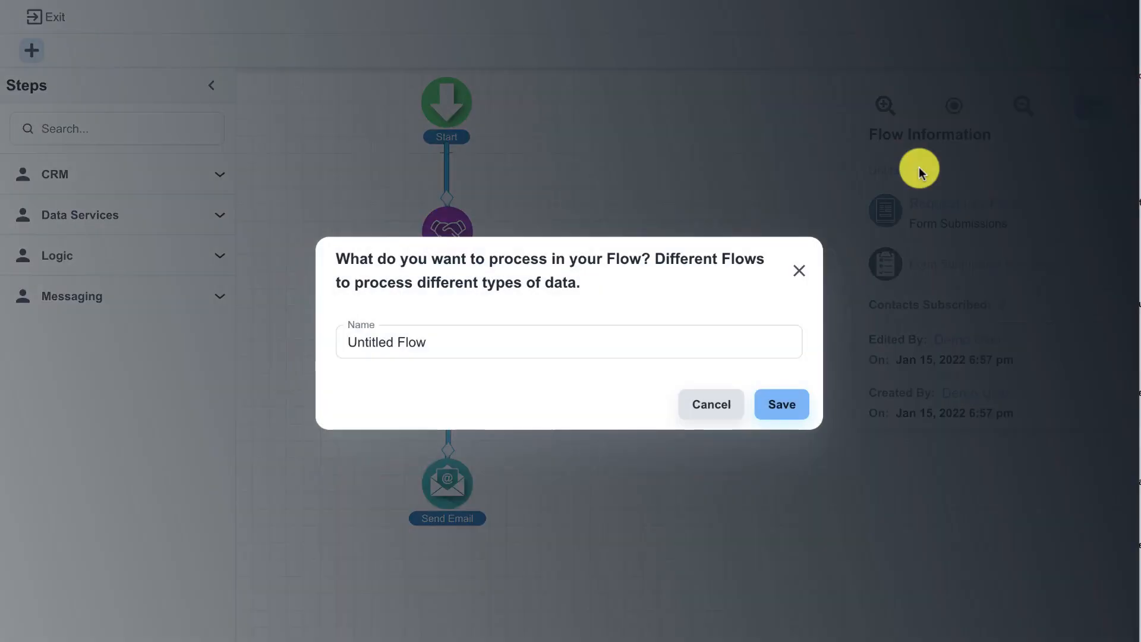
pyautogui.click(491, 344)
pyautogui.tripleClick(481, 348)
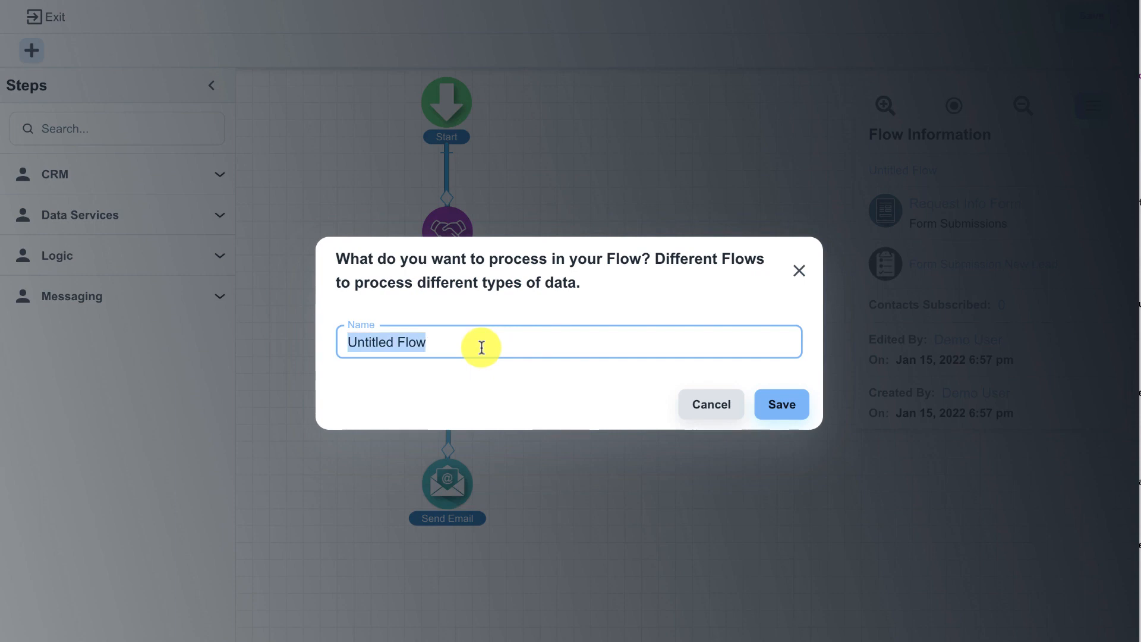
pyautogui.write('Request Info')
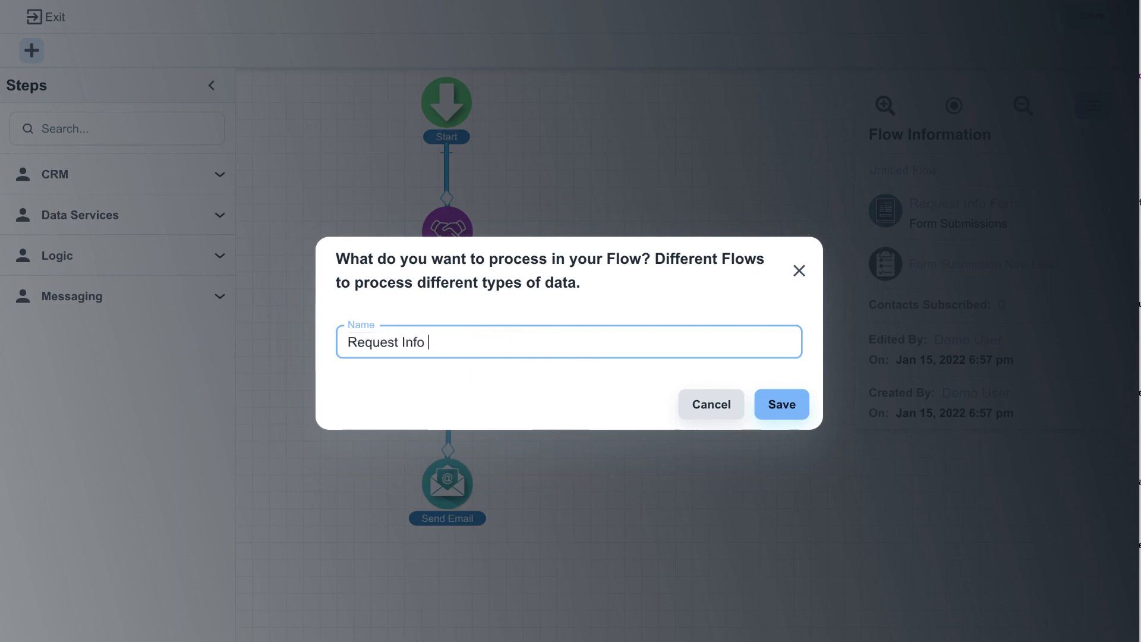
pyautogui.write(' Email FLow')
pyautogui.press('BackSpace')
pyautogui.press('BackSpace')
pyautogui.press('BackSpace')
pyautogui.write('low')
pyautogui.click(771, 399)
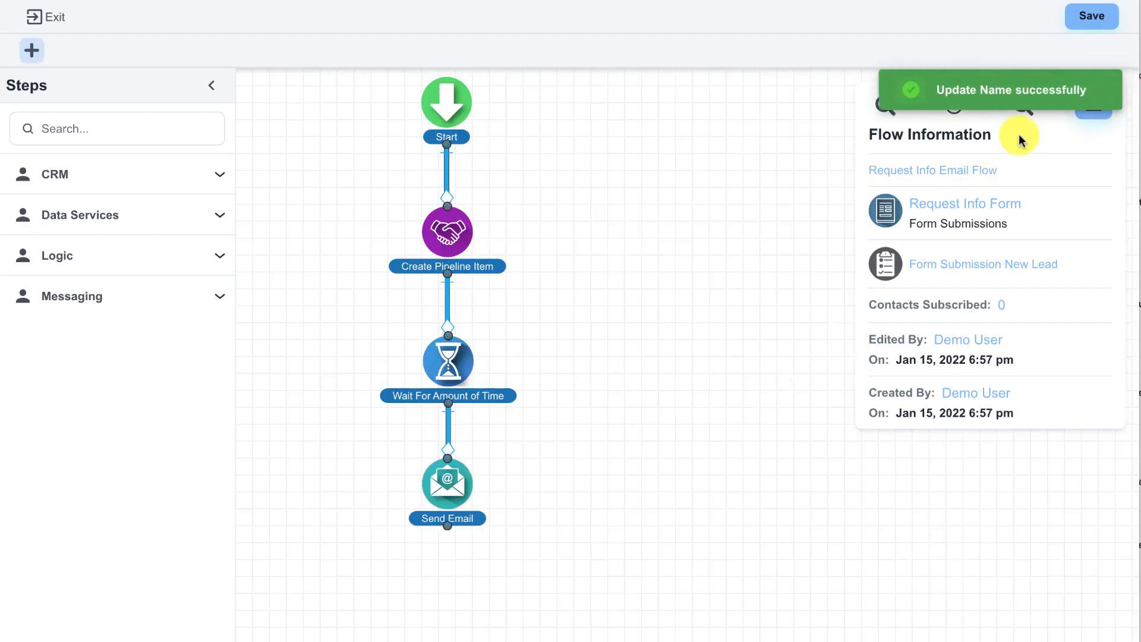
# Step: Publish the renamed flow and exit the flow designer
pyautogui.click(1090, 15)
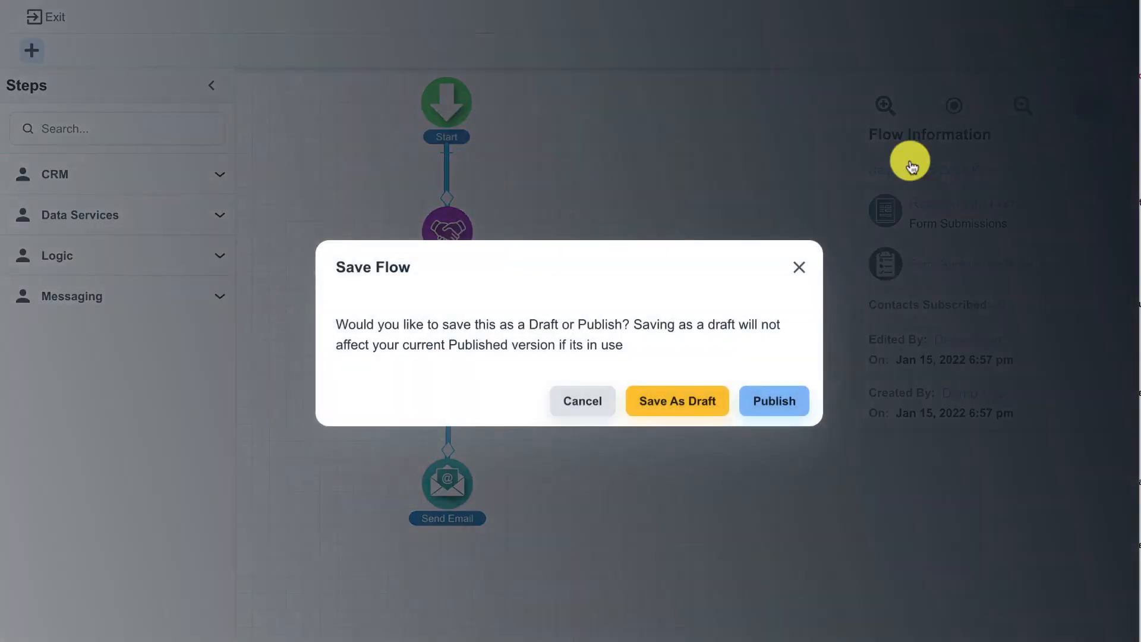
pyautogui.click(774, 412)
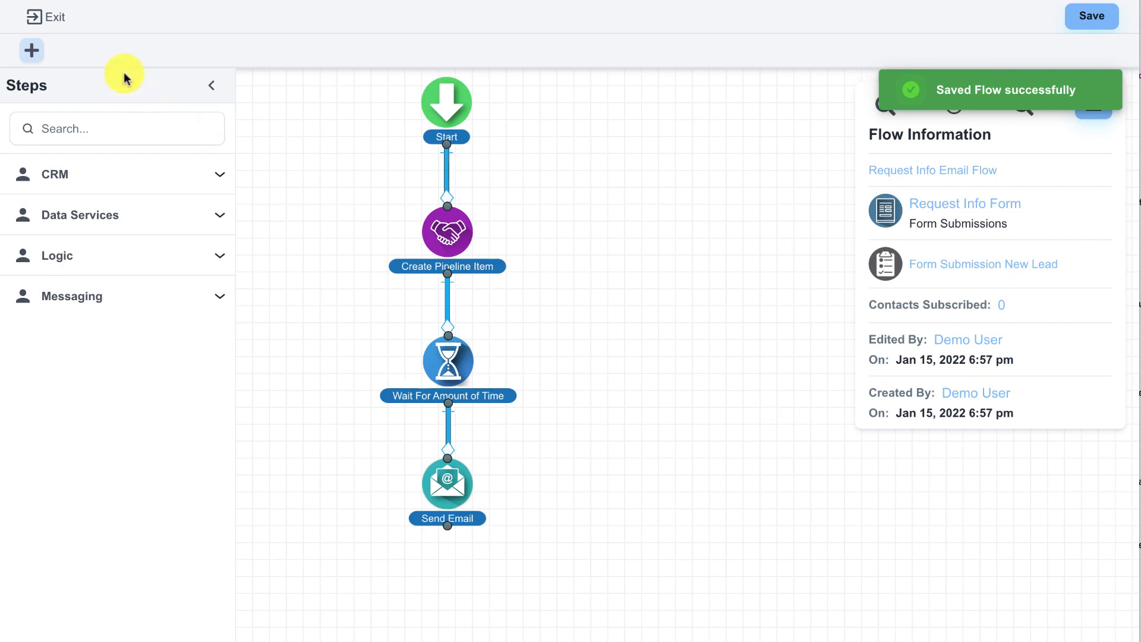
pyautogui.click(62, 19)
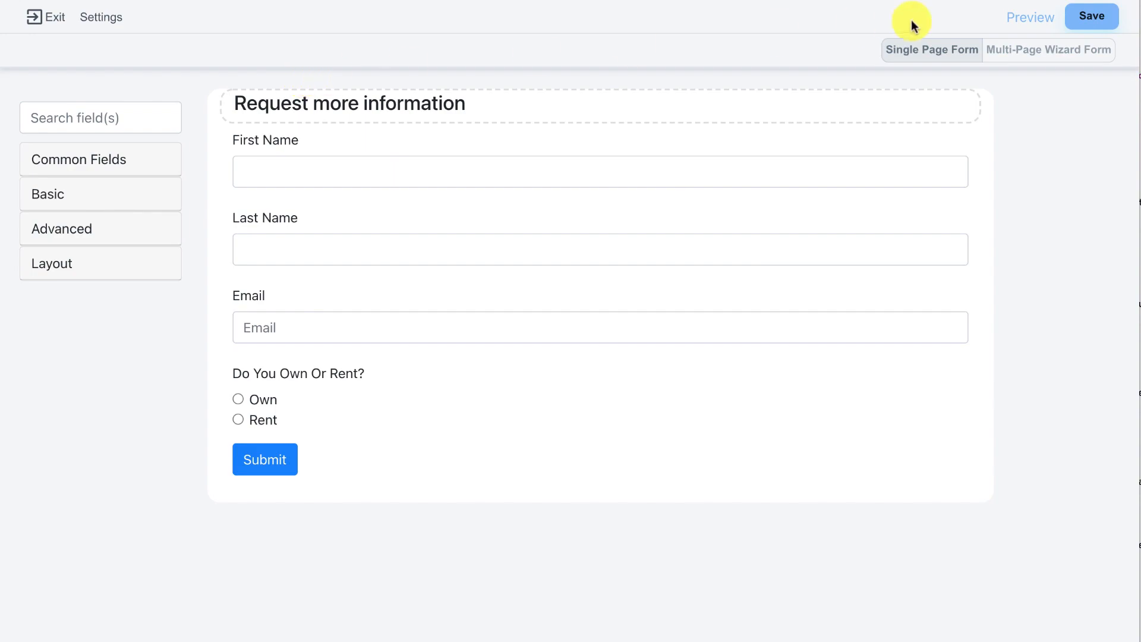
# Step: Preview the request form and submit a test entry with the contact's first name, last name and email, choosing Own for home status
pyautogui.click(1014, 21)
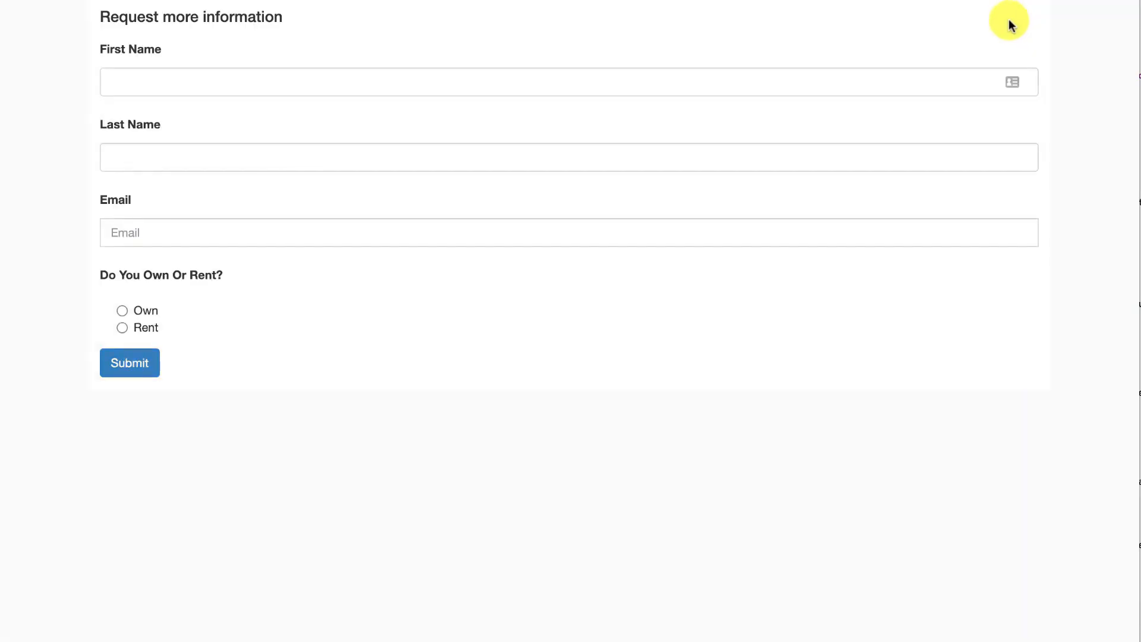
pyautogui.click(264, 75)
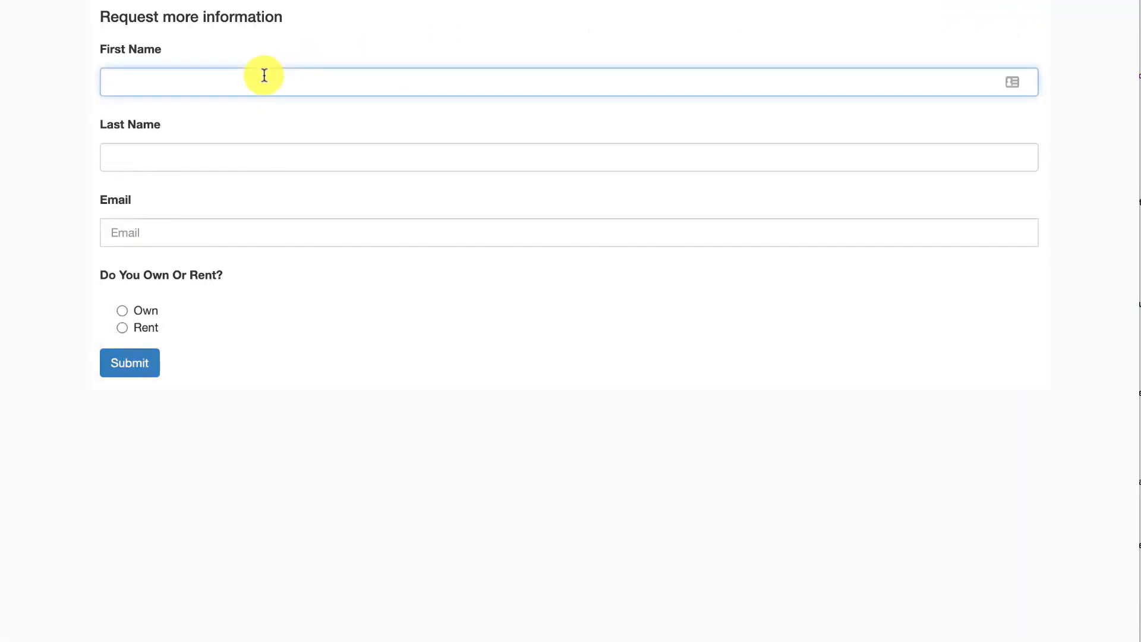
pyautogui.press('Tab')
pyautogui.press('Tab')
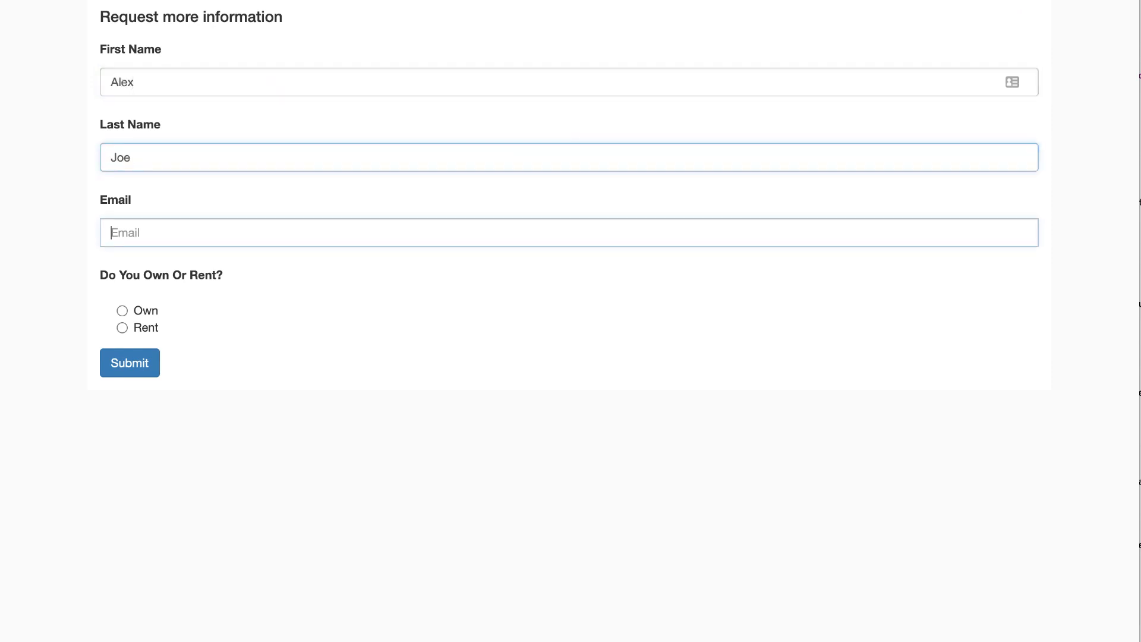
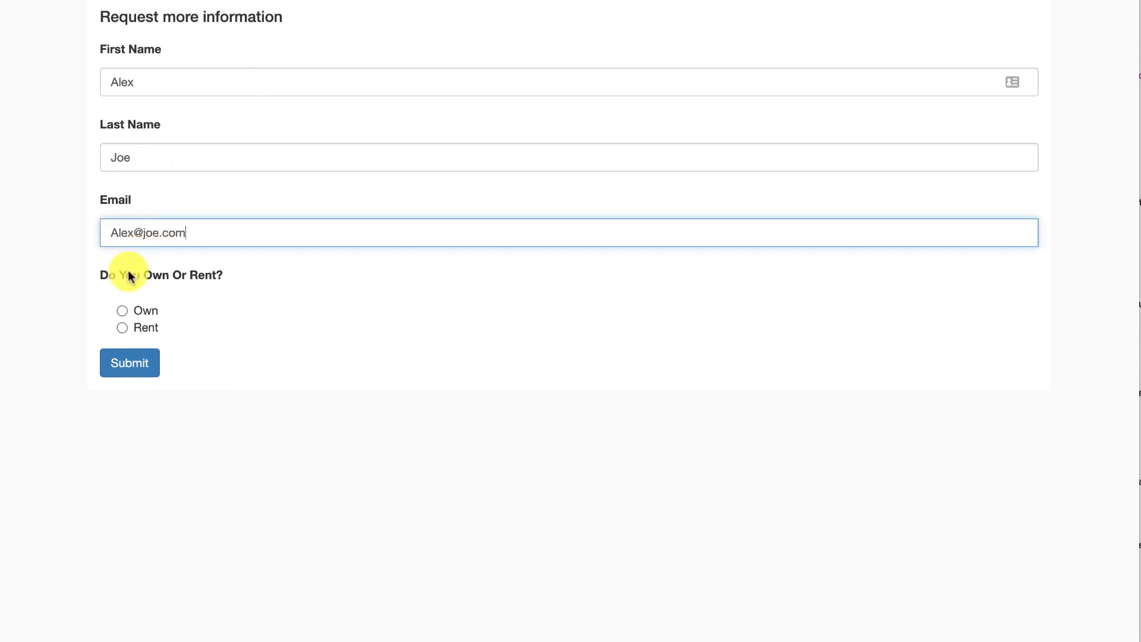
pyautogui.click(121, 310)
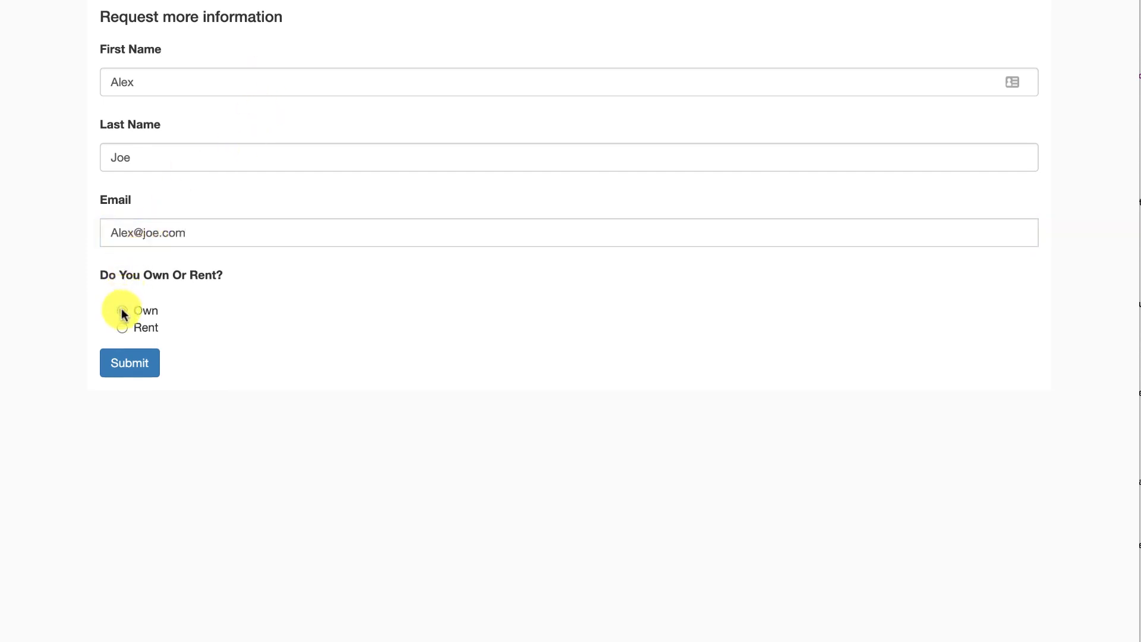
pyautogui.click(144, 365)
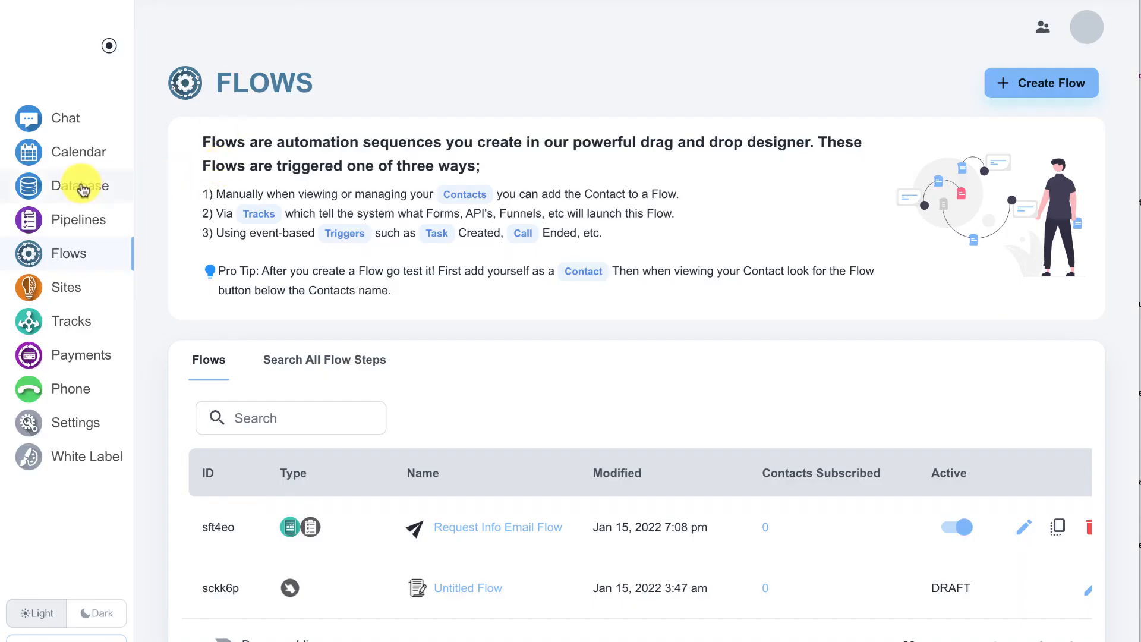
# Step: Open the most recently created contact in the database and check how the activity log says it was created
pyautogui.click(83, 189)
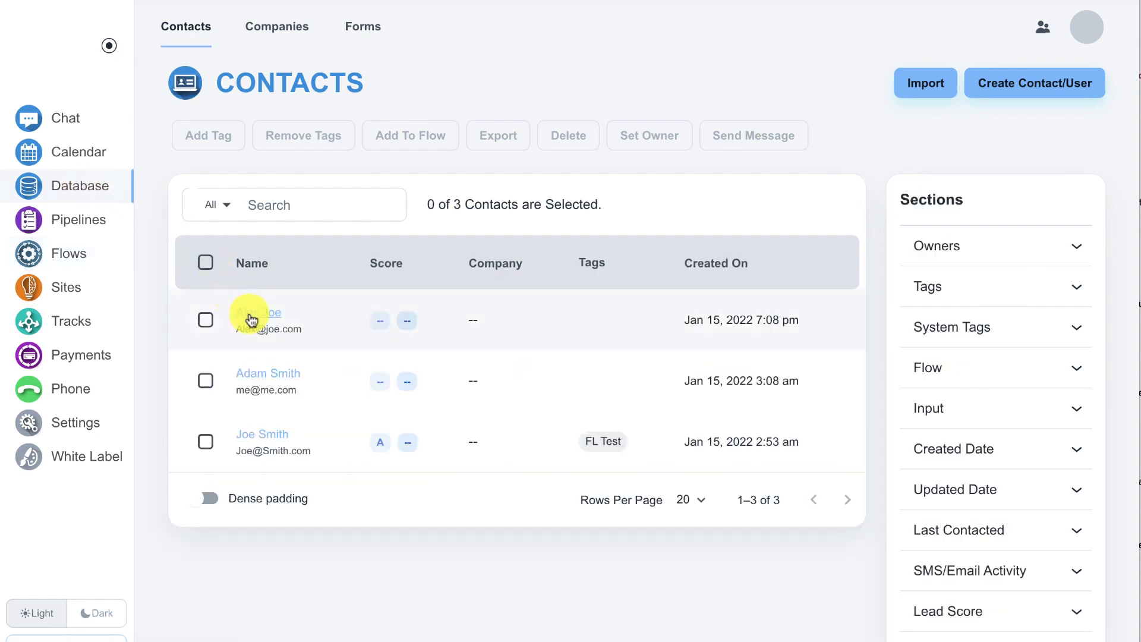
pyautogui.click(250, 317)
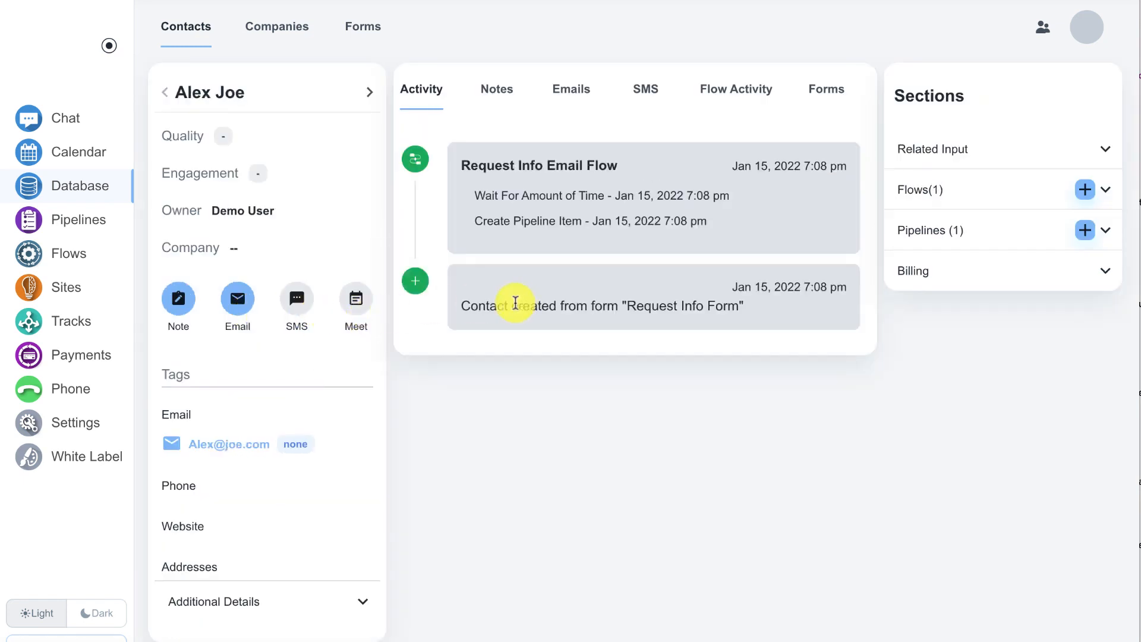
pyautogui.moveTo(464, 307); pyautogui.dragTo(785, 306)
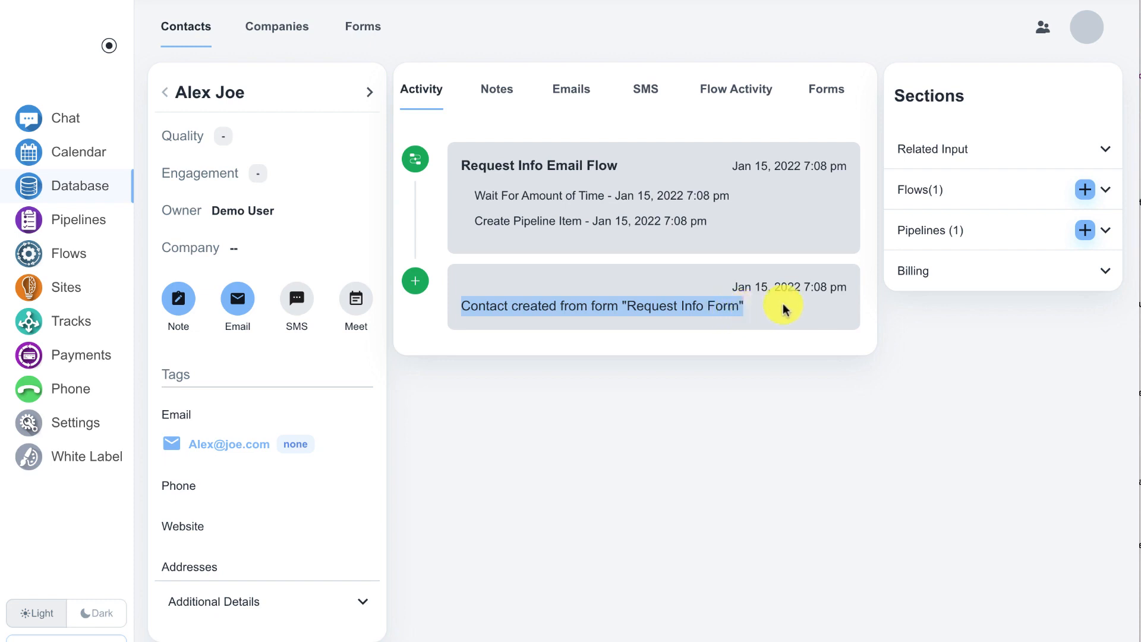
# Step: Expand the contact's Flows section and examine the Request Info Email Flow steps logged in the activity
pyautogui.click(909, 196)
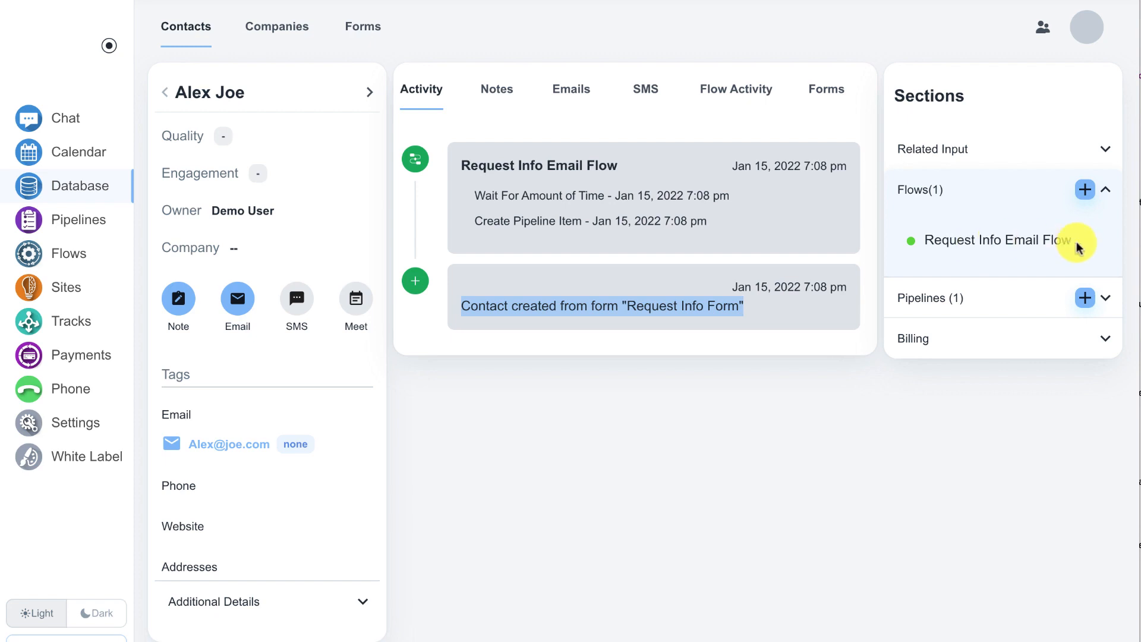
pyautogui.click(787, 224)
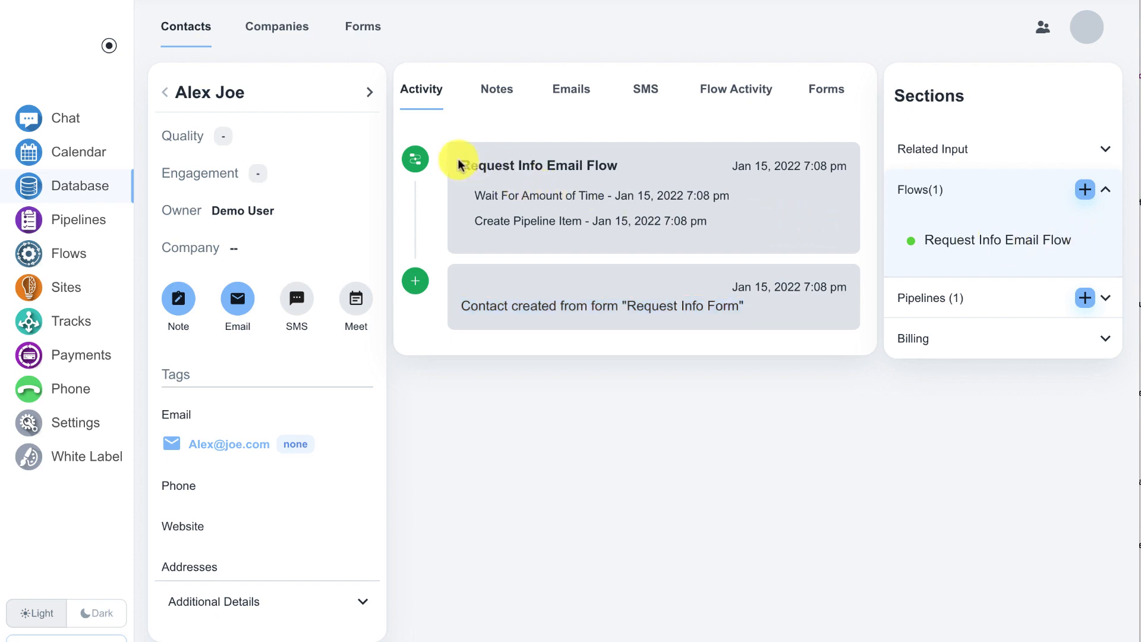
pyautogui.moveTo(461, 163); pyautogui.dragTo(619, 166)
pyautogui.moveTo(474, 193); pyautogui.dragTo(720, 228)
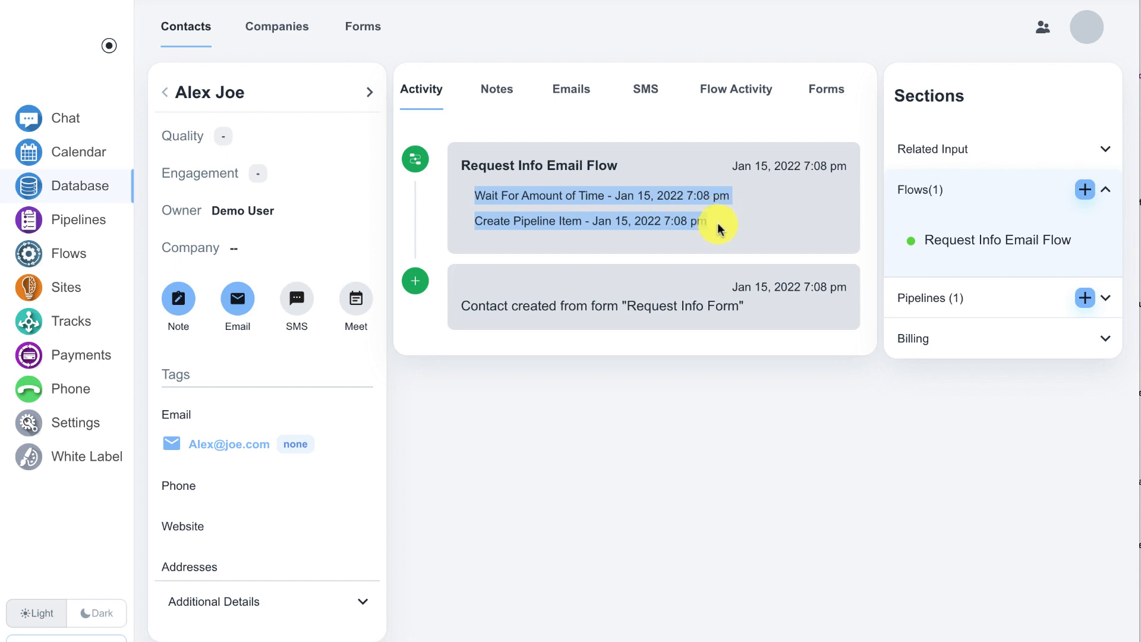
pyautogui.click(720, 229)
pyautogui.moveTo(474, 220); pyautogui.dragTo(707, 224)
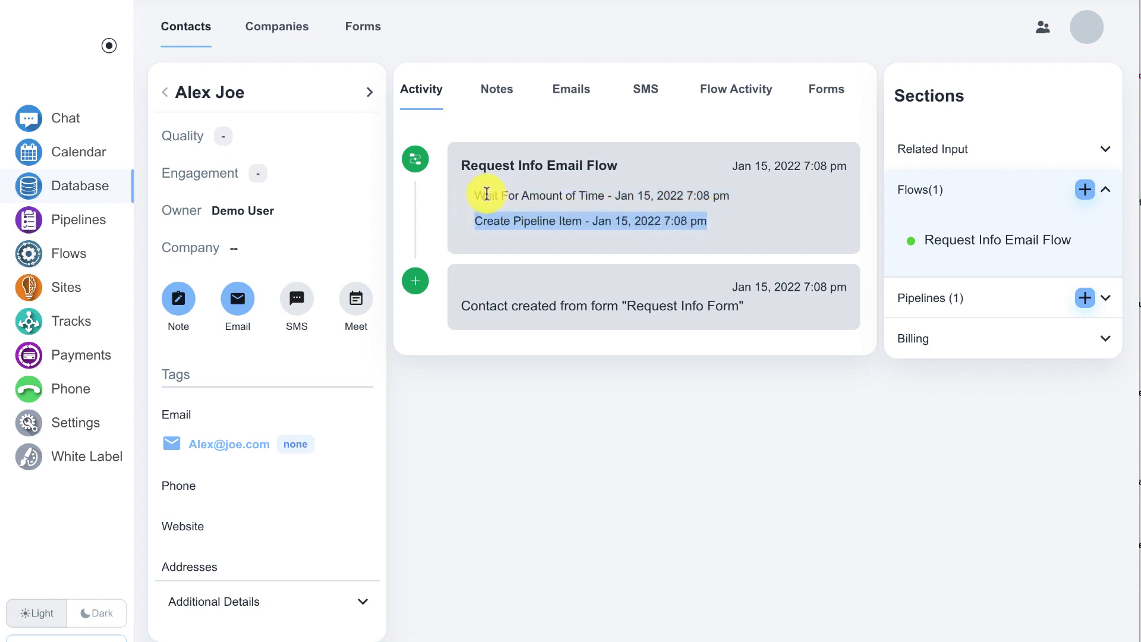
pyautogui.moveTo(468, 191); pyautogui.dragTo(731, 197)
# Step: Expand the contact's Pipelines section and its Sales Pipeline entry to check the created item
pyautogui.click(932, 294)
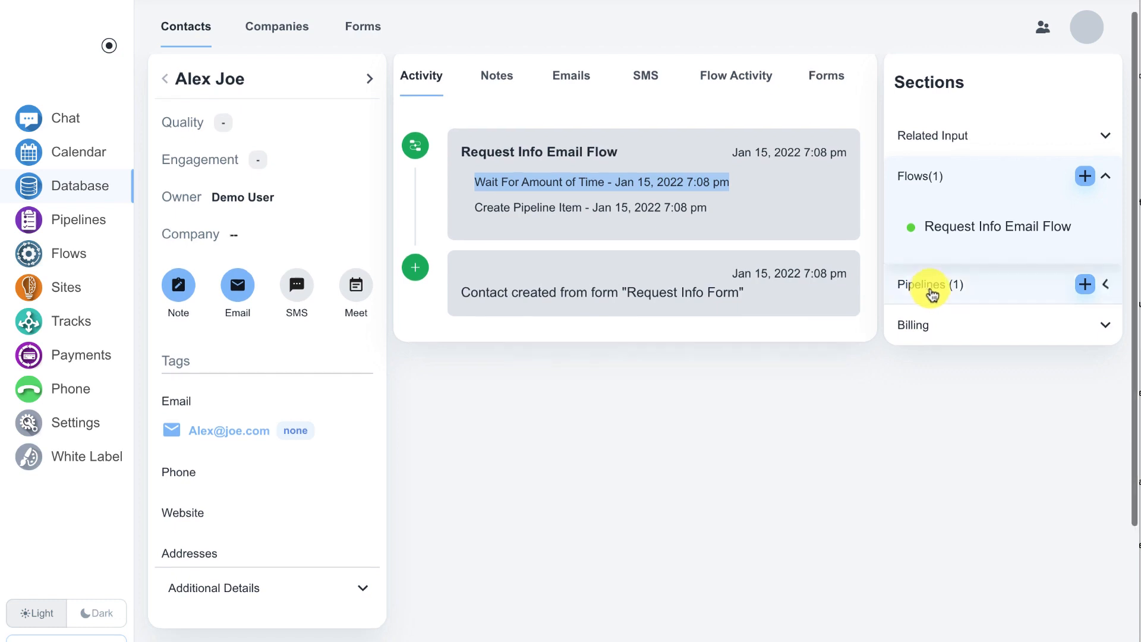
pyautogui.click(936, 333)
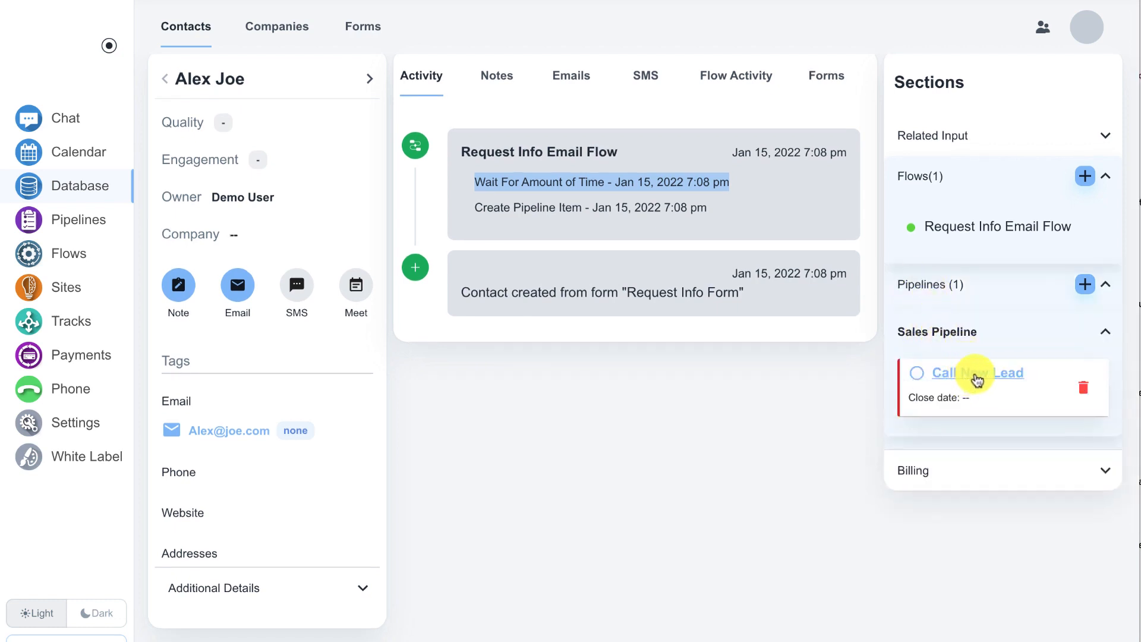
pyautogui.click(832, 380)
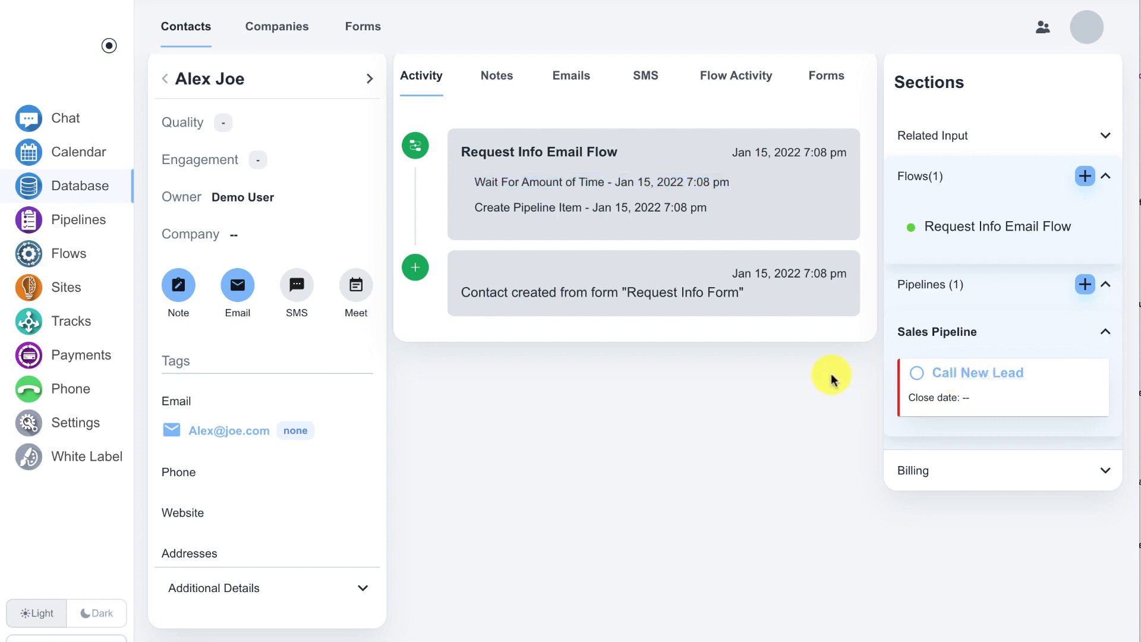
# Step: Review the details of the Call New Lead item on the Sales Pipeline board, then close them without changes
pyautogui.click(90, 222)
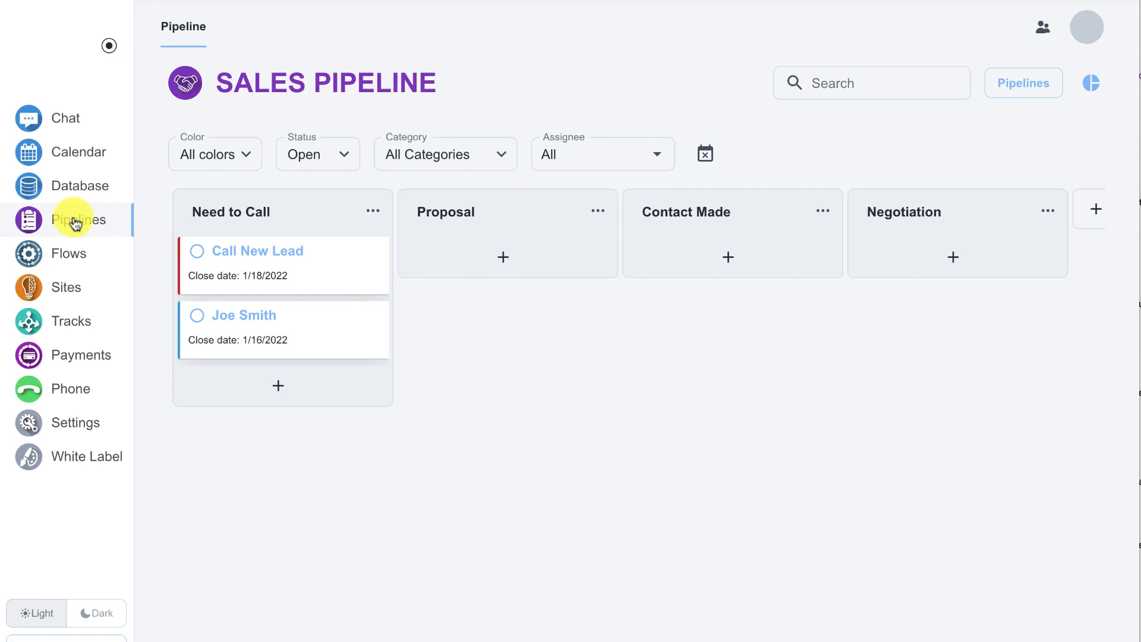
pyautogui.click(262, 256)
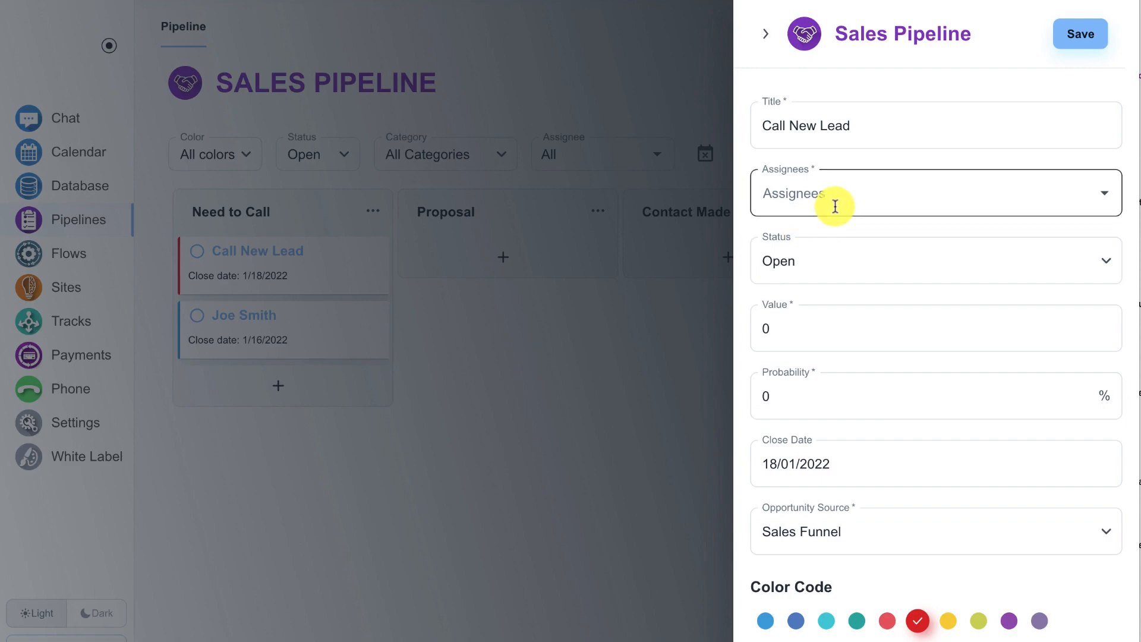
pyautogui.click(673, 354)
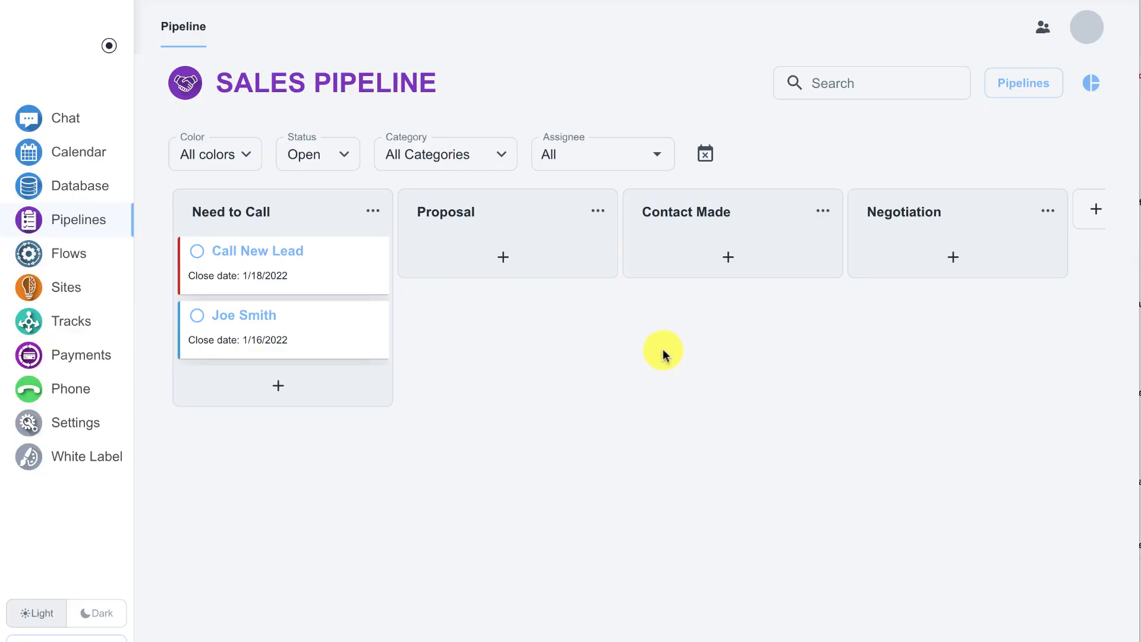
# Step: Reopen the test contact's record and compare the logged times of the Send Email and Wait For Amount of Time steps
pyautogui.click(61, 187)
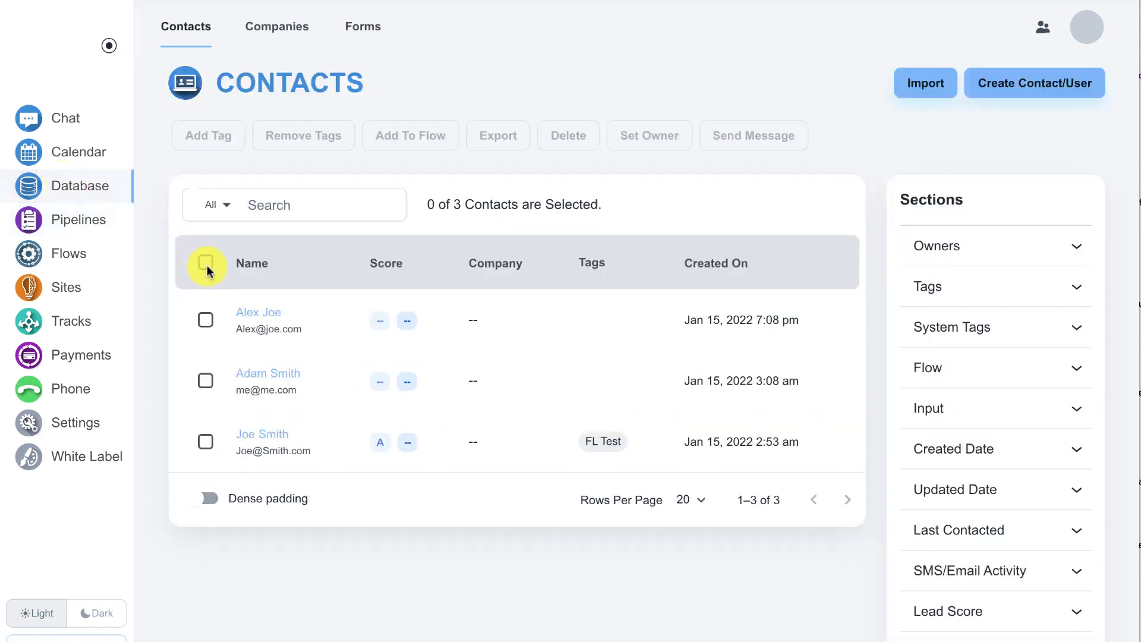
pyautogui.click(268, 320)
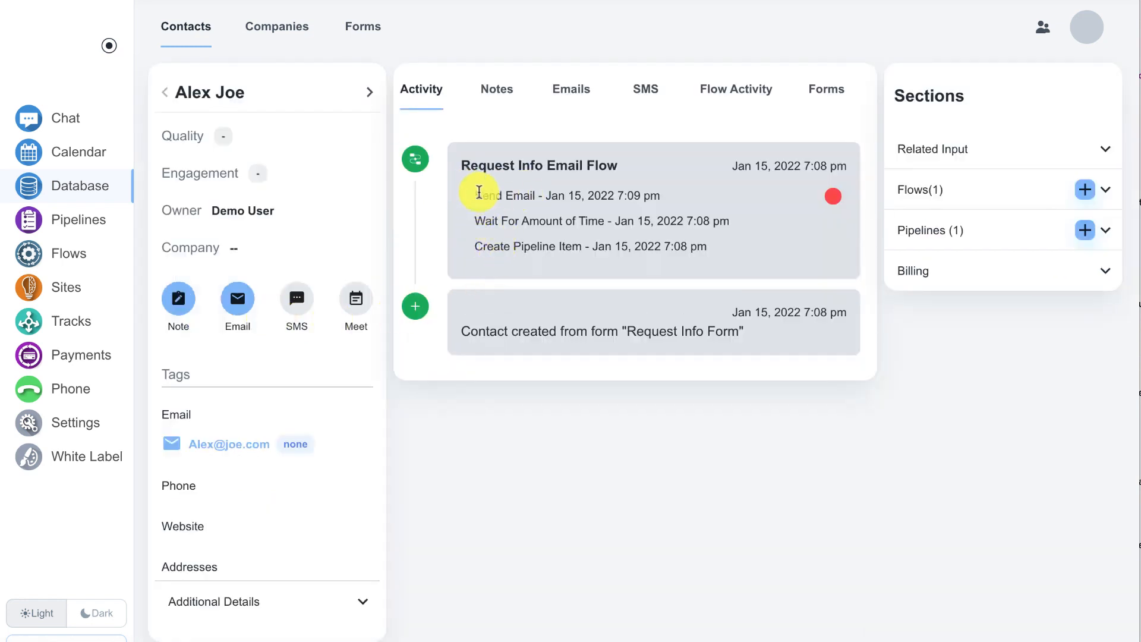
pyautogui.moveTo(476, 190); pyautogui.dragTo(539, 192)
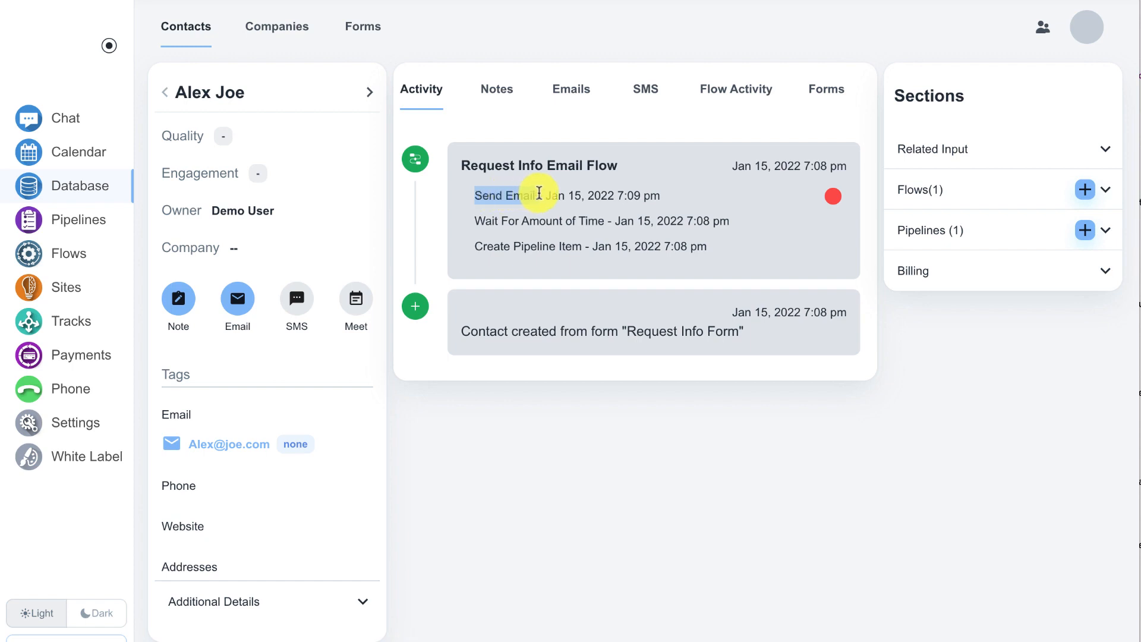
pyautogui.click(629, 196)
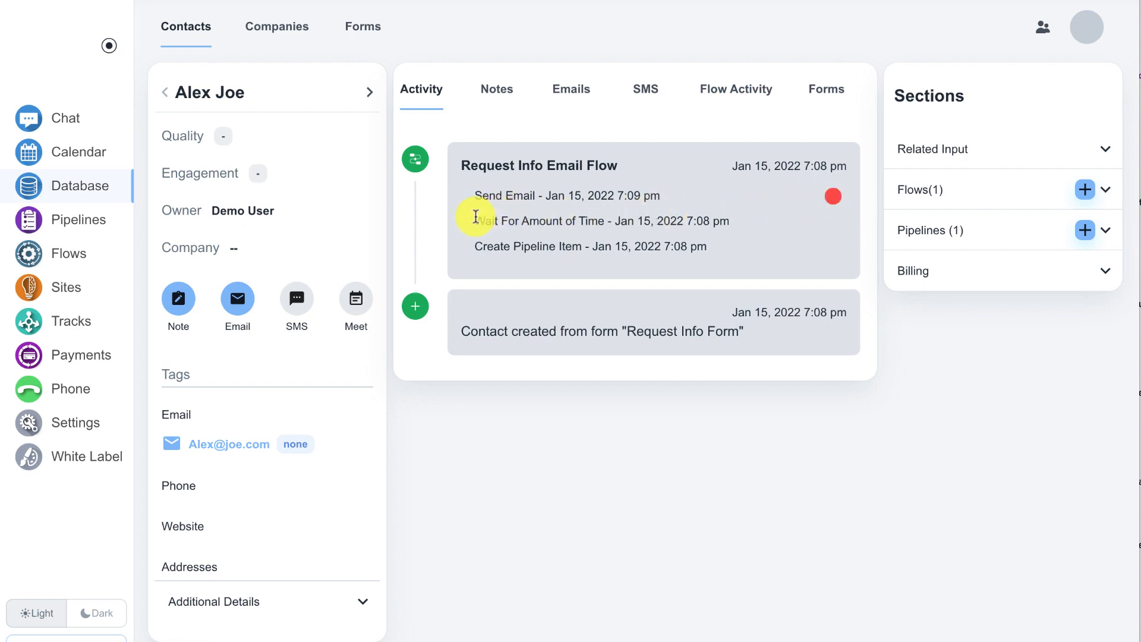
pyautogui.moveTo(476, 220); pyautogui.dragTo(712, 219)
pyautogui.click(699, 221)
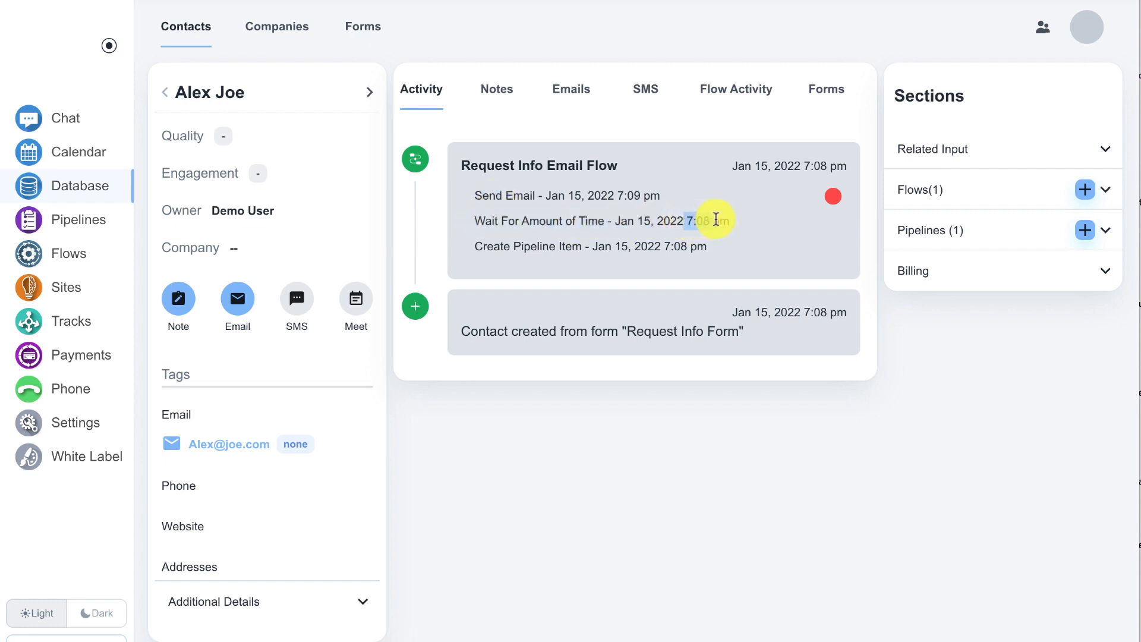
pyautogui.moveTo(615, 195); pyautogui.dragTo(641, 193)
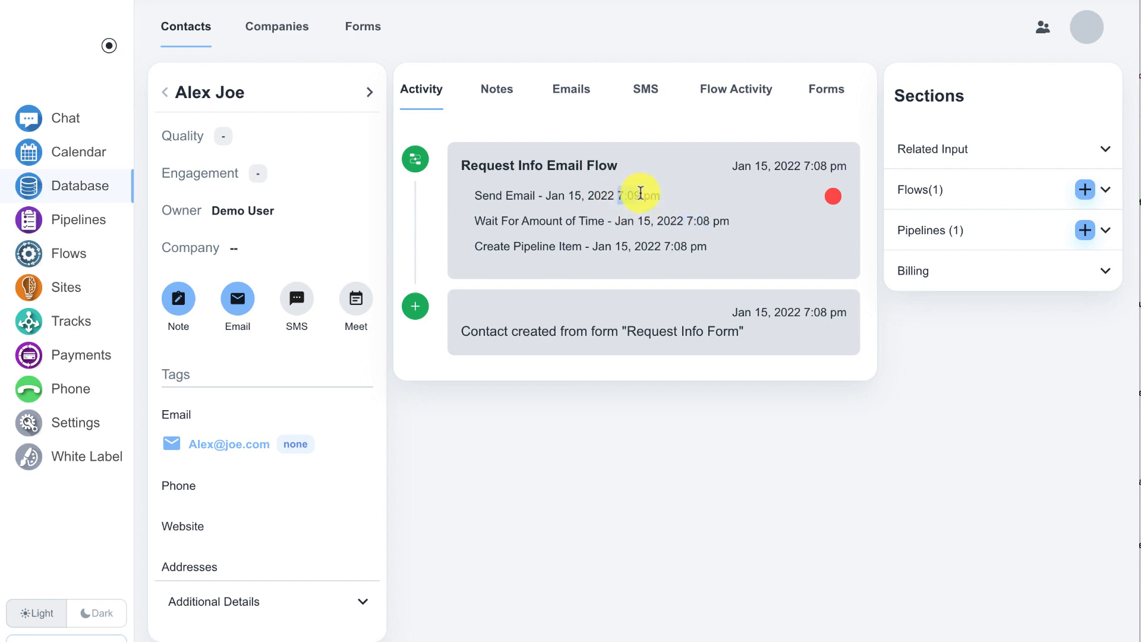
# Step: Examine the Send Email entry logged under Request Info Email Flow in the test contact's activity
pyautogui.click(642, 193)
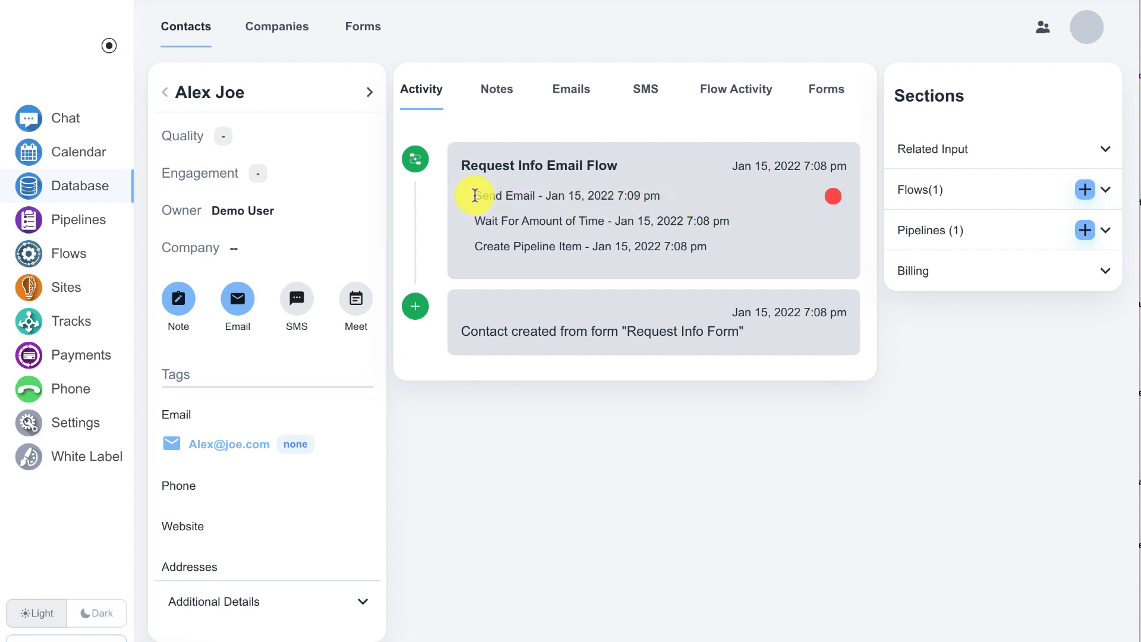
pyautogui.moveTo(475, 196); pyautogui.dragTo(549, 194)
pyautogui.click(550, 194)
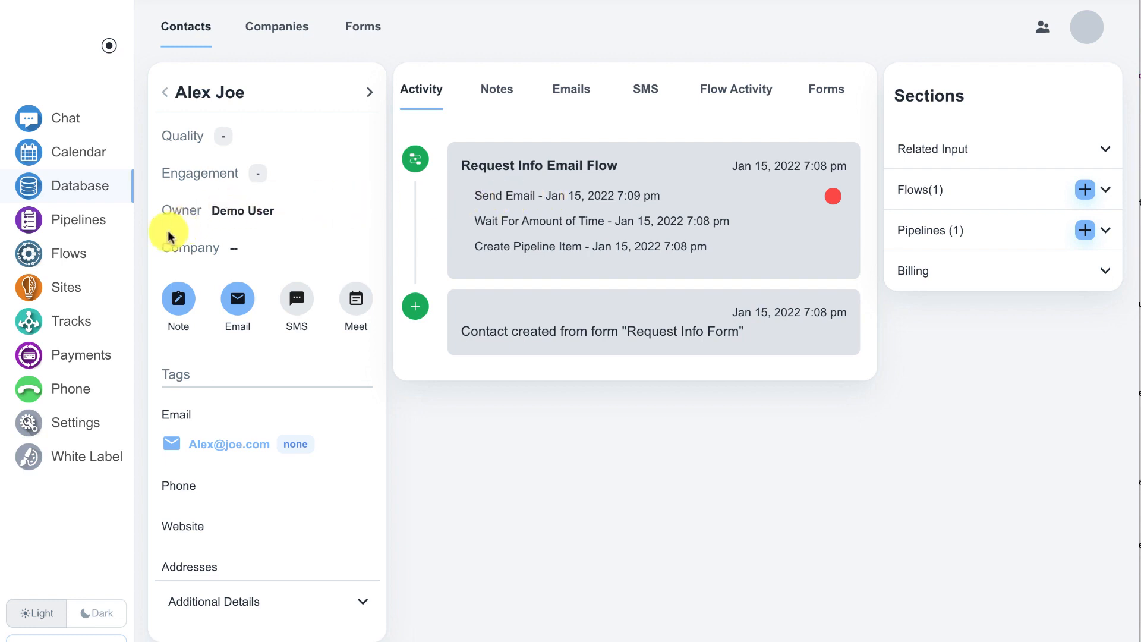
# Step: Review the email DNS records required for myemaildomain.com among the connected site domains, then close them
pyautogui.click(72, 295)
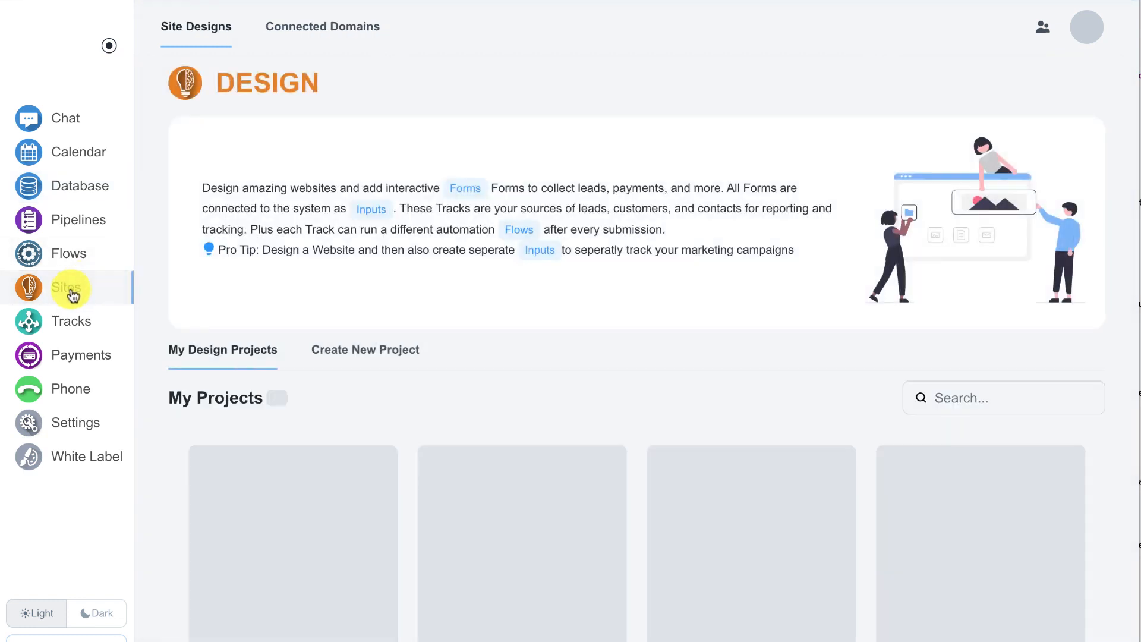
pyautogui.click(317, 29)
pyautogui.scroll(-2, 438, 181)
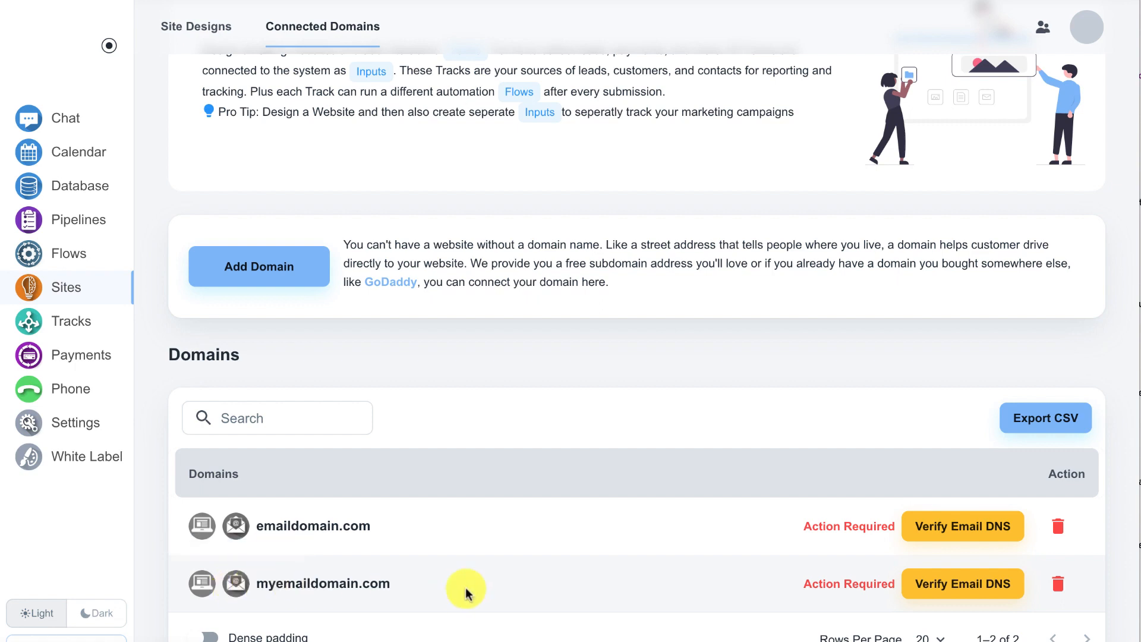
pyautogui.click(923, 590)
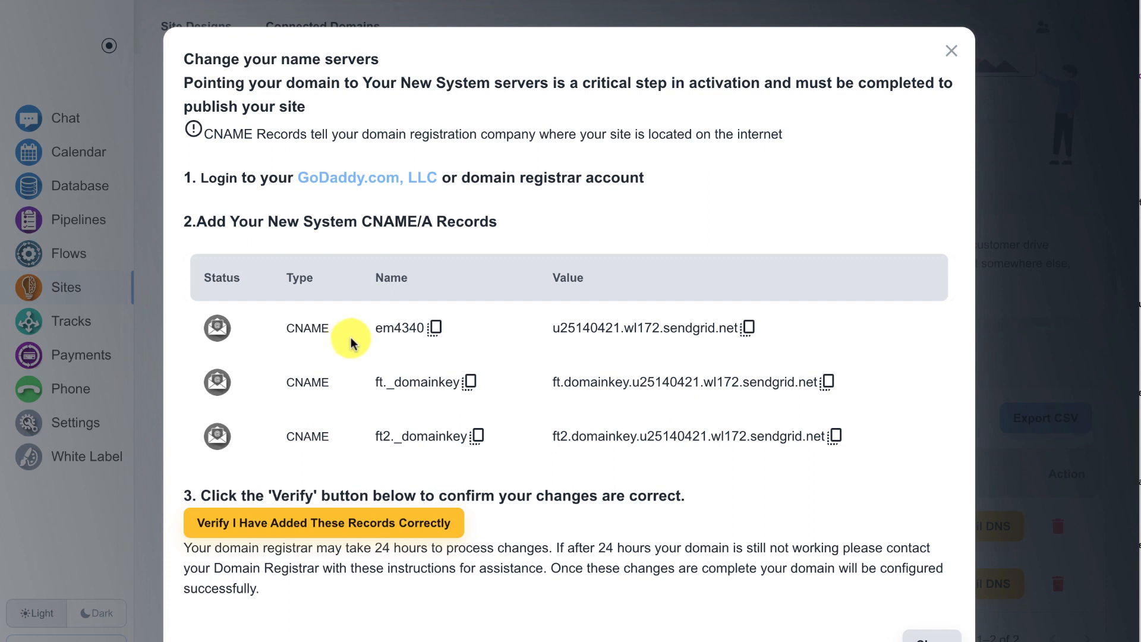
pyautogui.click(952, 53)
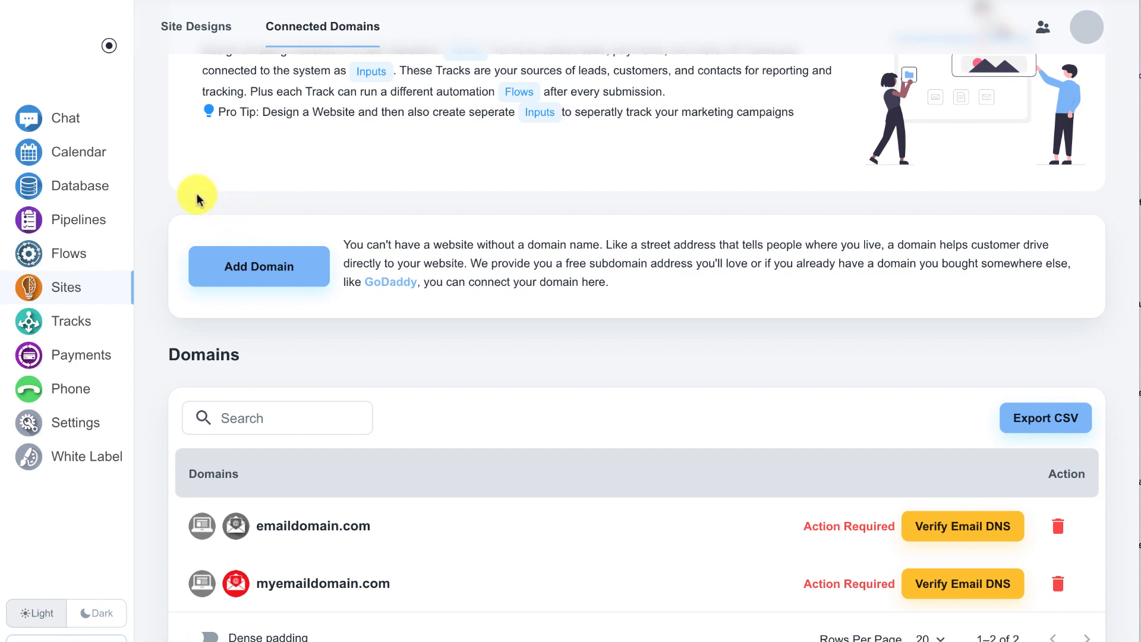
# Step: Reopen the test contact's record from the contacts database to review its activity
pyautogui.click(94, 193)
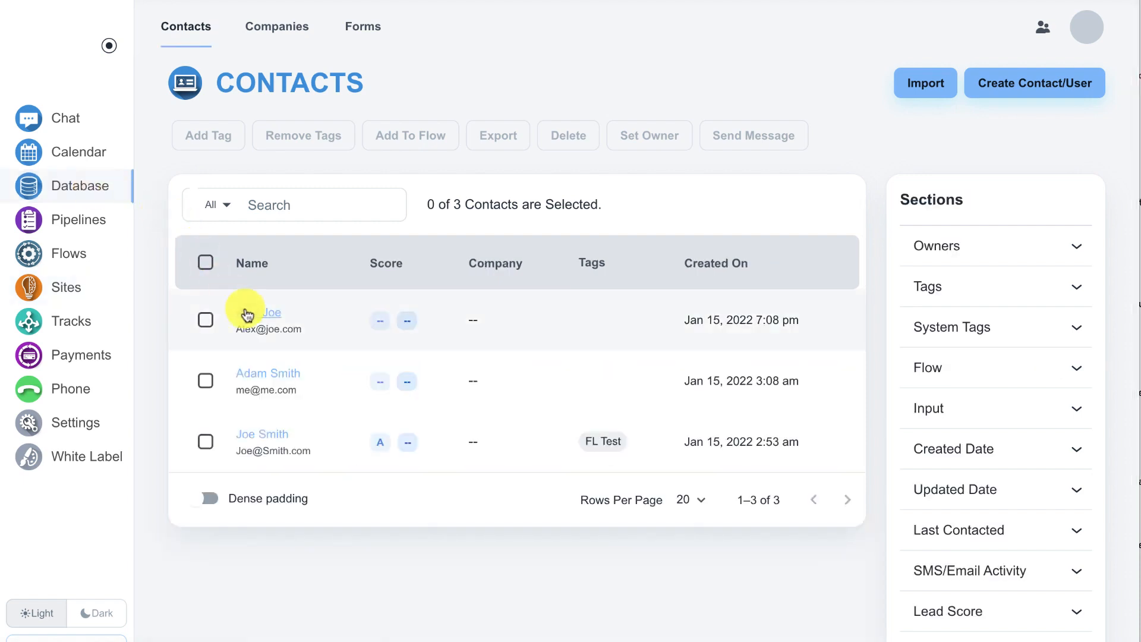
pyautogui.click(247, 314)
pyautogui.click(247, 314)
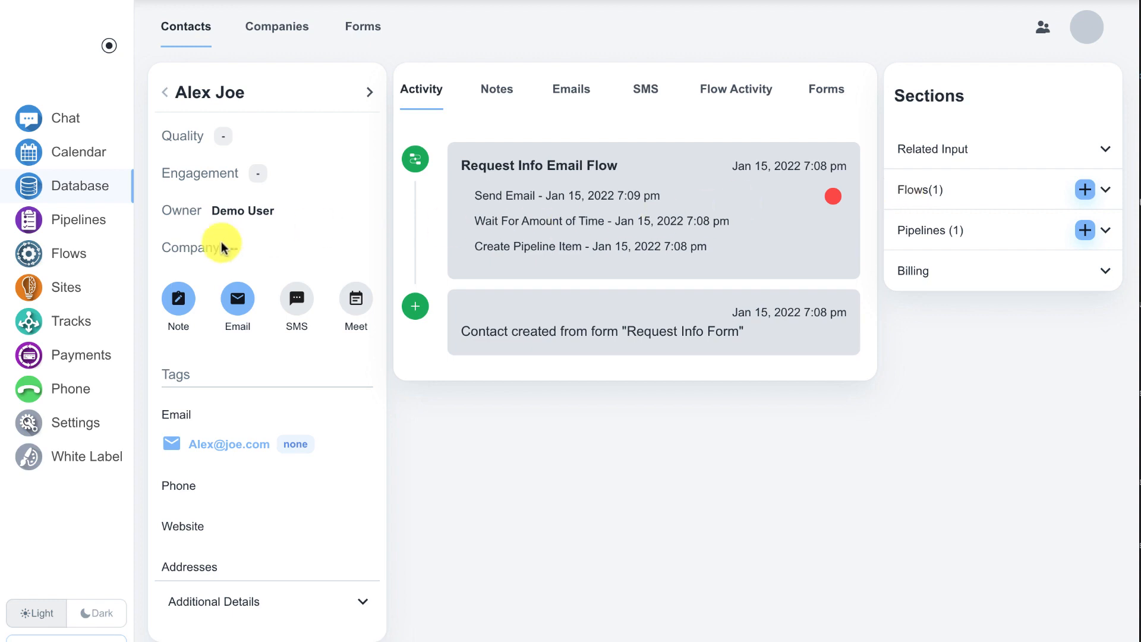
# Step: Open the subscribers of Request Info Email Flow and display the test contact's flow activity
pyautogui.click(70, 256)
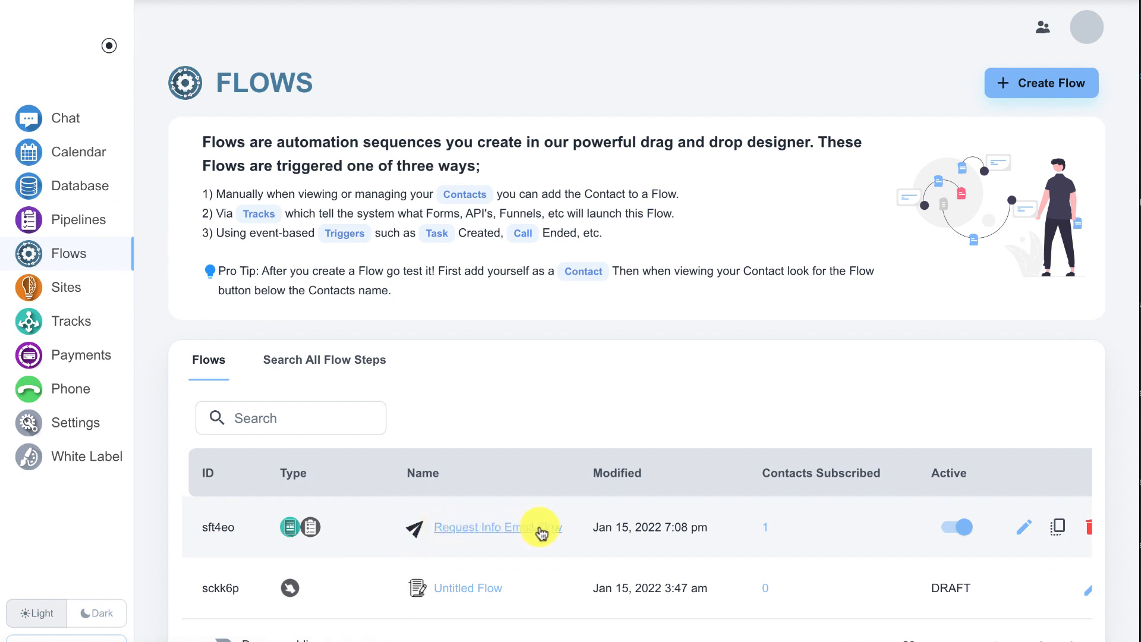
pyautogui.click(767, 530)
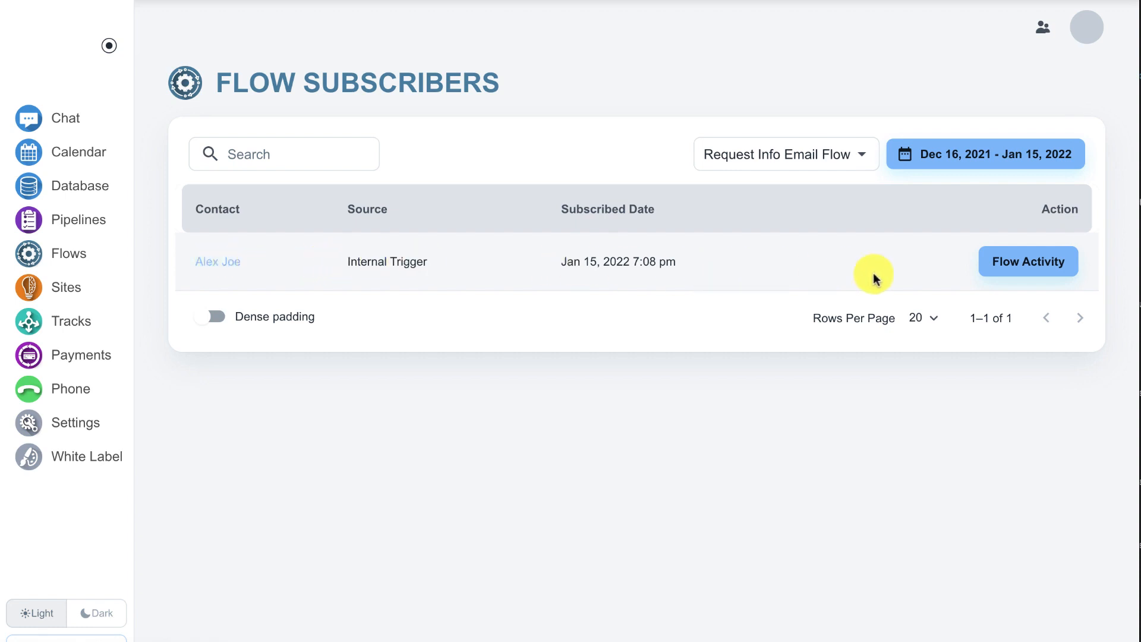
pyautogui.click(999, 271)
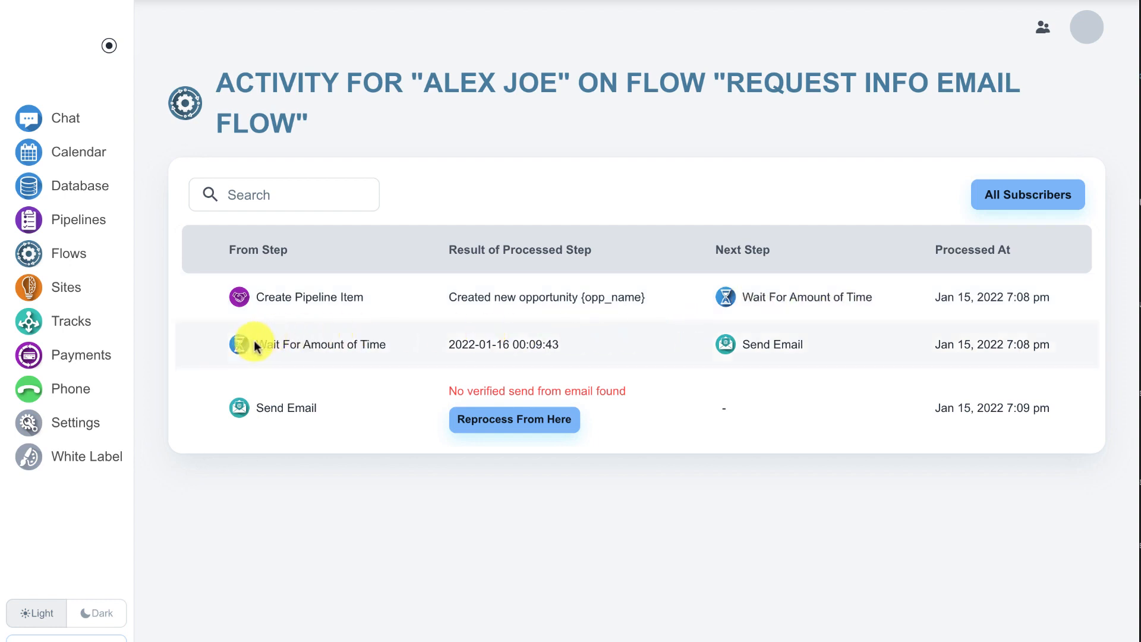
# Step: Examine the processed result and next step of Wait For Amount of Time in the flow activity
pyautogui.tripleClick(468, 342)
pyautogui.click(553, 342)
pyautogui.doubleClick(750, 344)
pyautogui.click(785, 344)
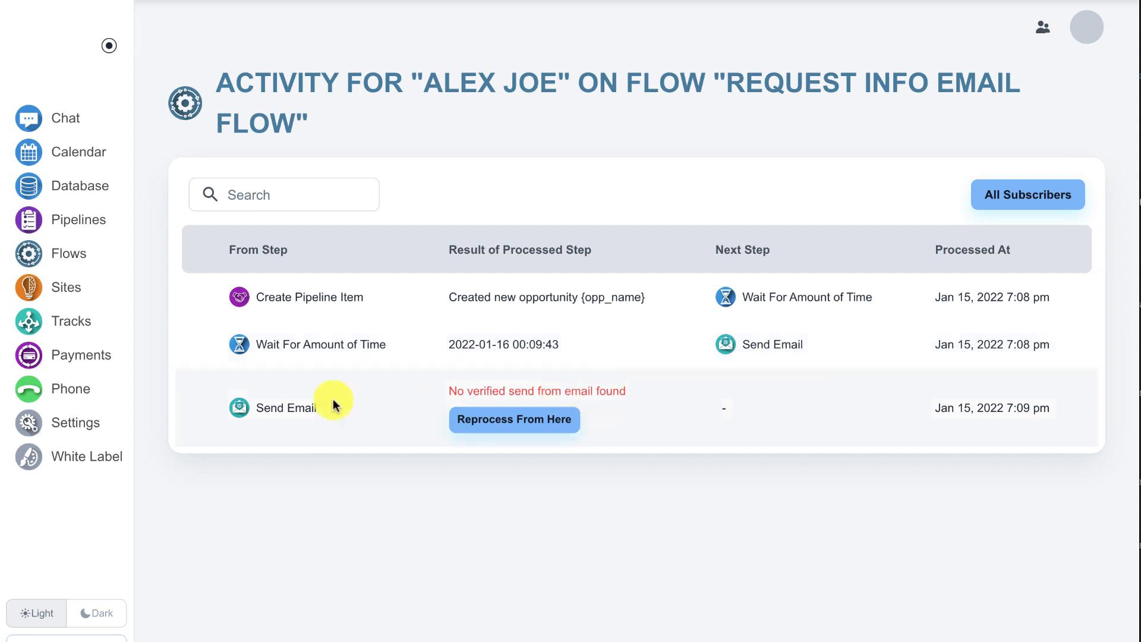
# Step: Examine the processed result of the Send Email step, then return to the list of flows
pyautogui.moveTo(262, 406); pyautogui.dragTo(308, 405)
pyautogui.click(308, 404)
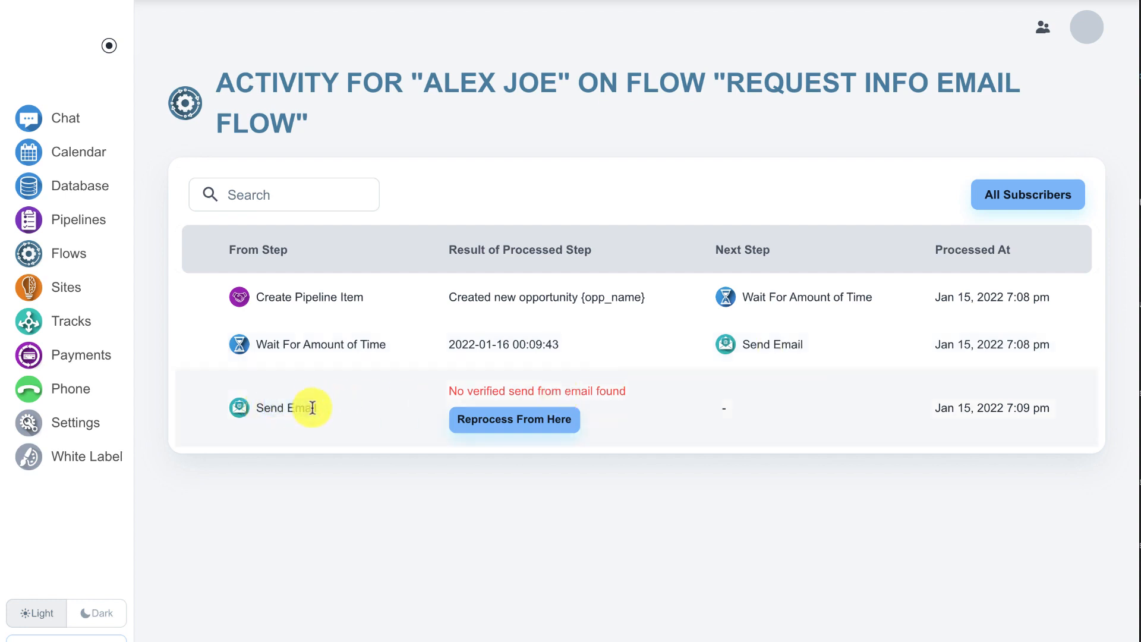
pyautogui.moveTo(443, 389); pyautogui.dragTo(631, 389)
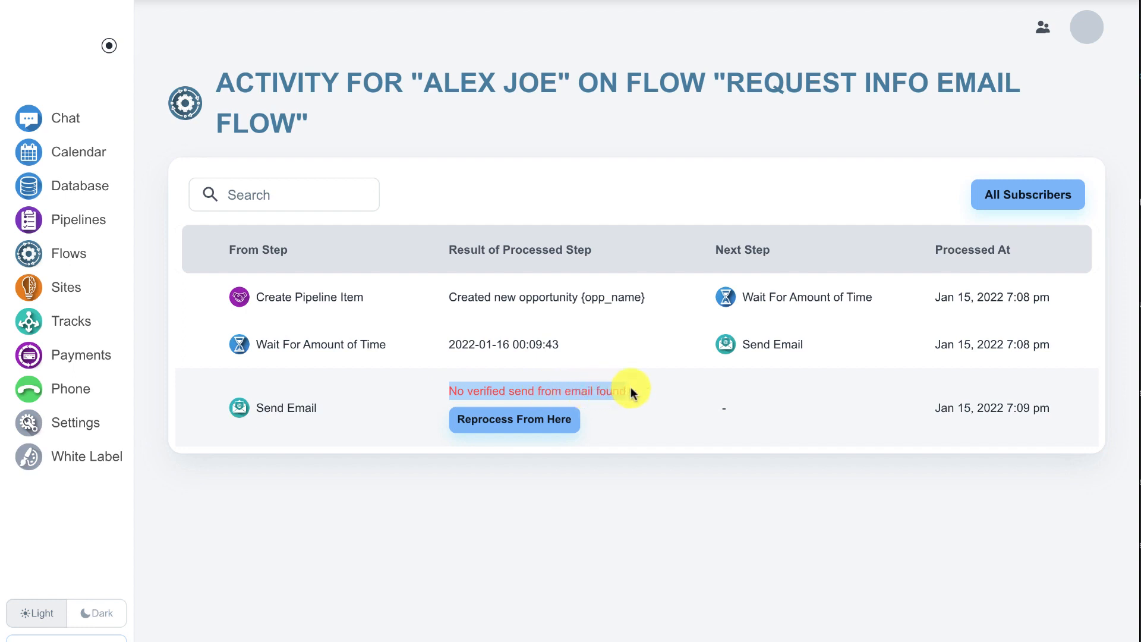
pyautogui.click(630, 388)
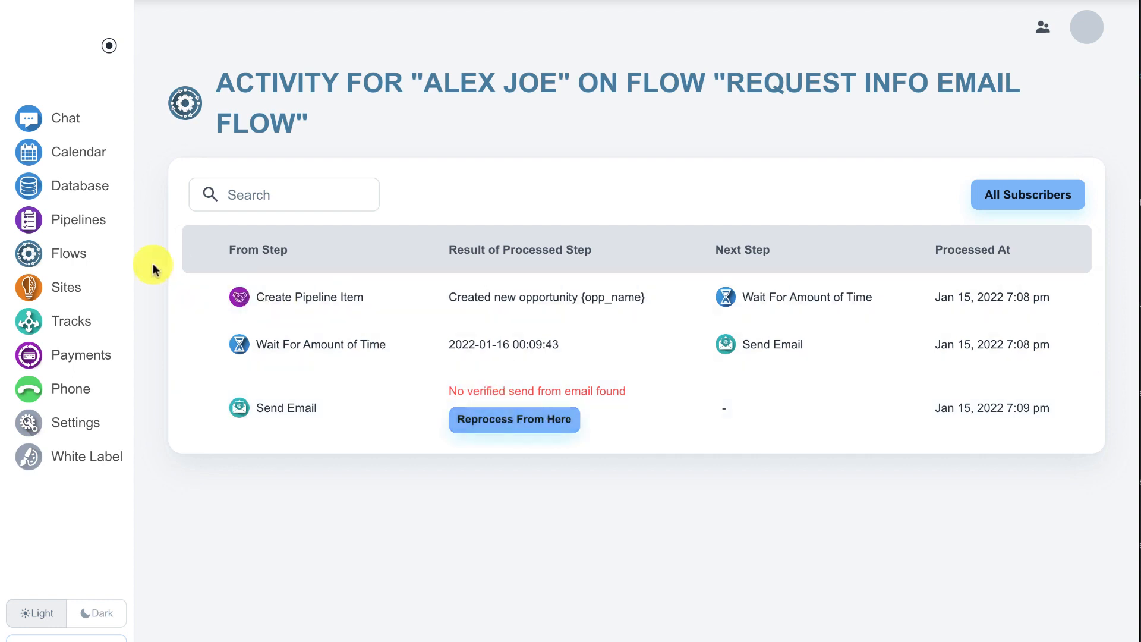
pyautogui.click(122, 253)
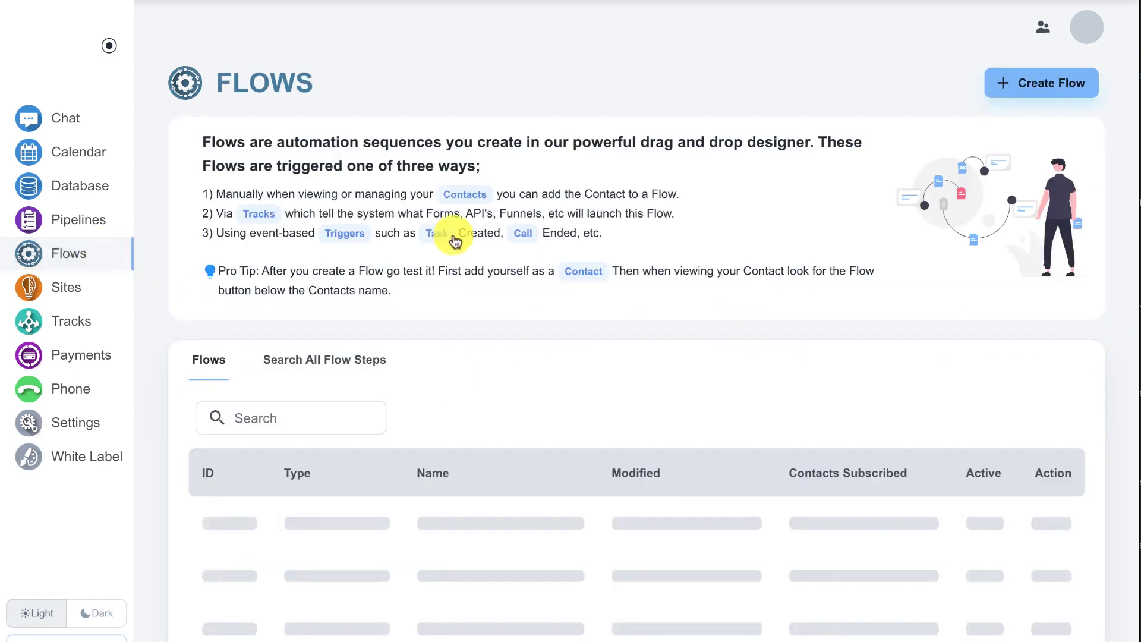